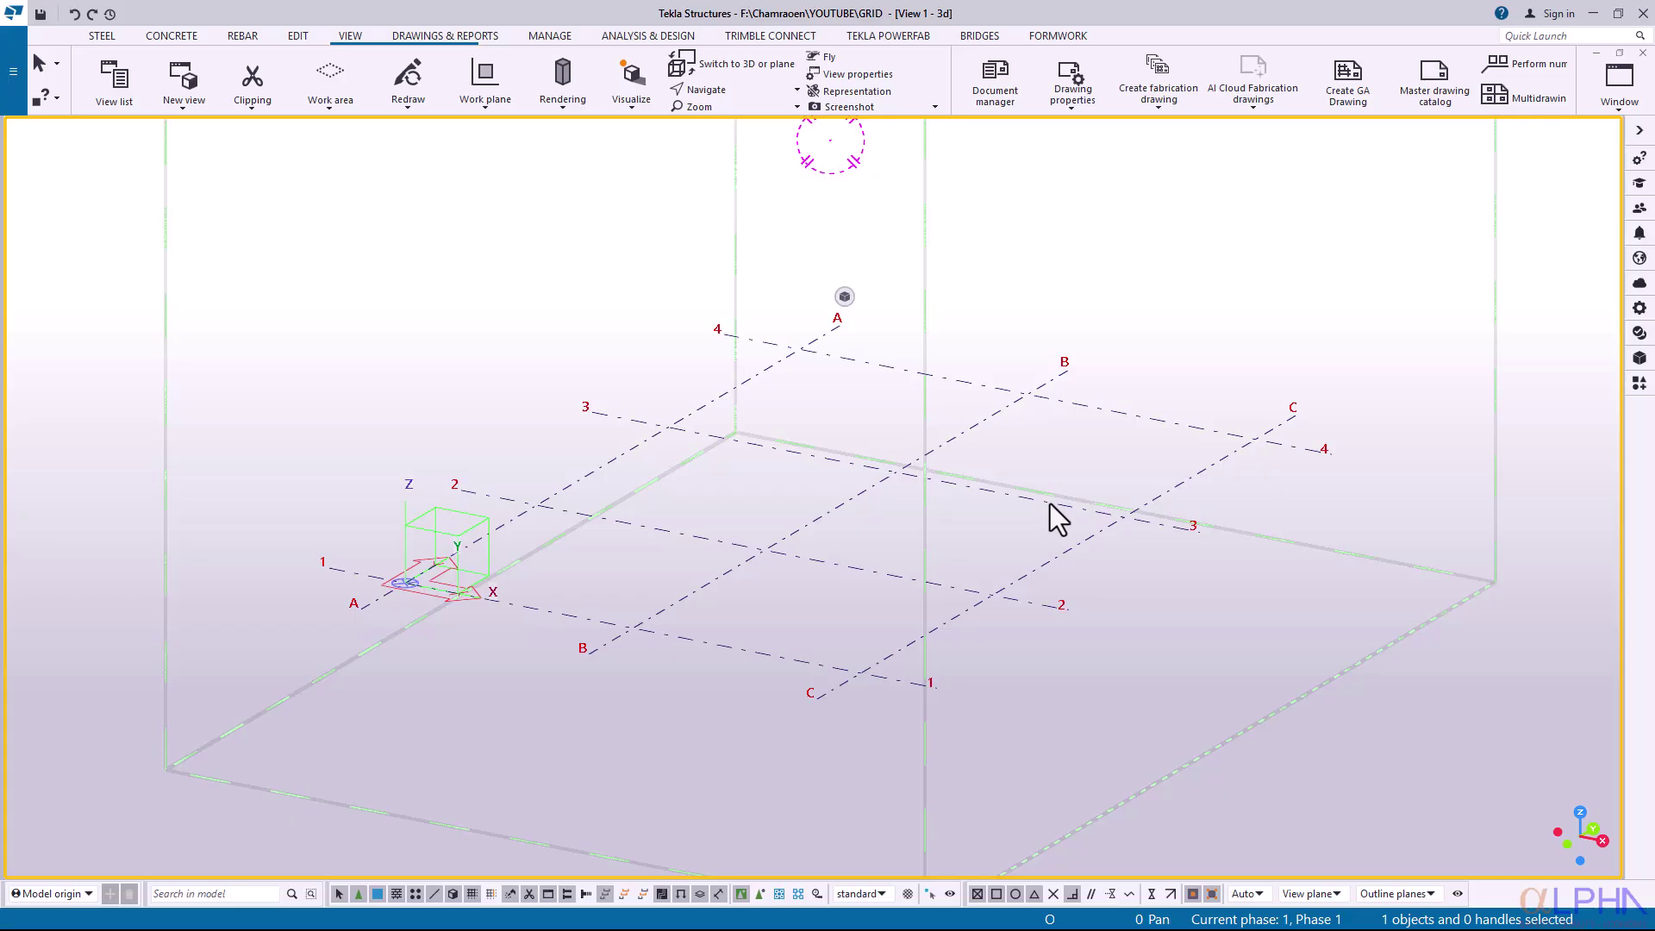
Select the existing rectangular grid in the 3D view and open its properties.
{"action": "middle_click_drag", "start_coordinate": [1031, 451], "coordinate": [1018, 443]}
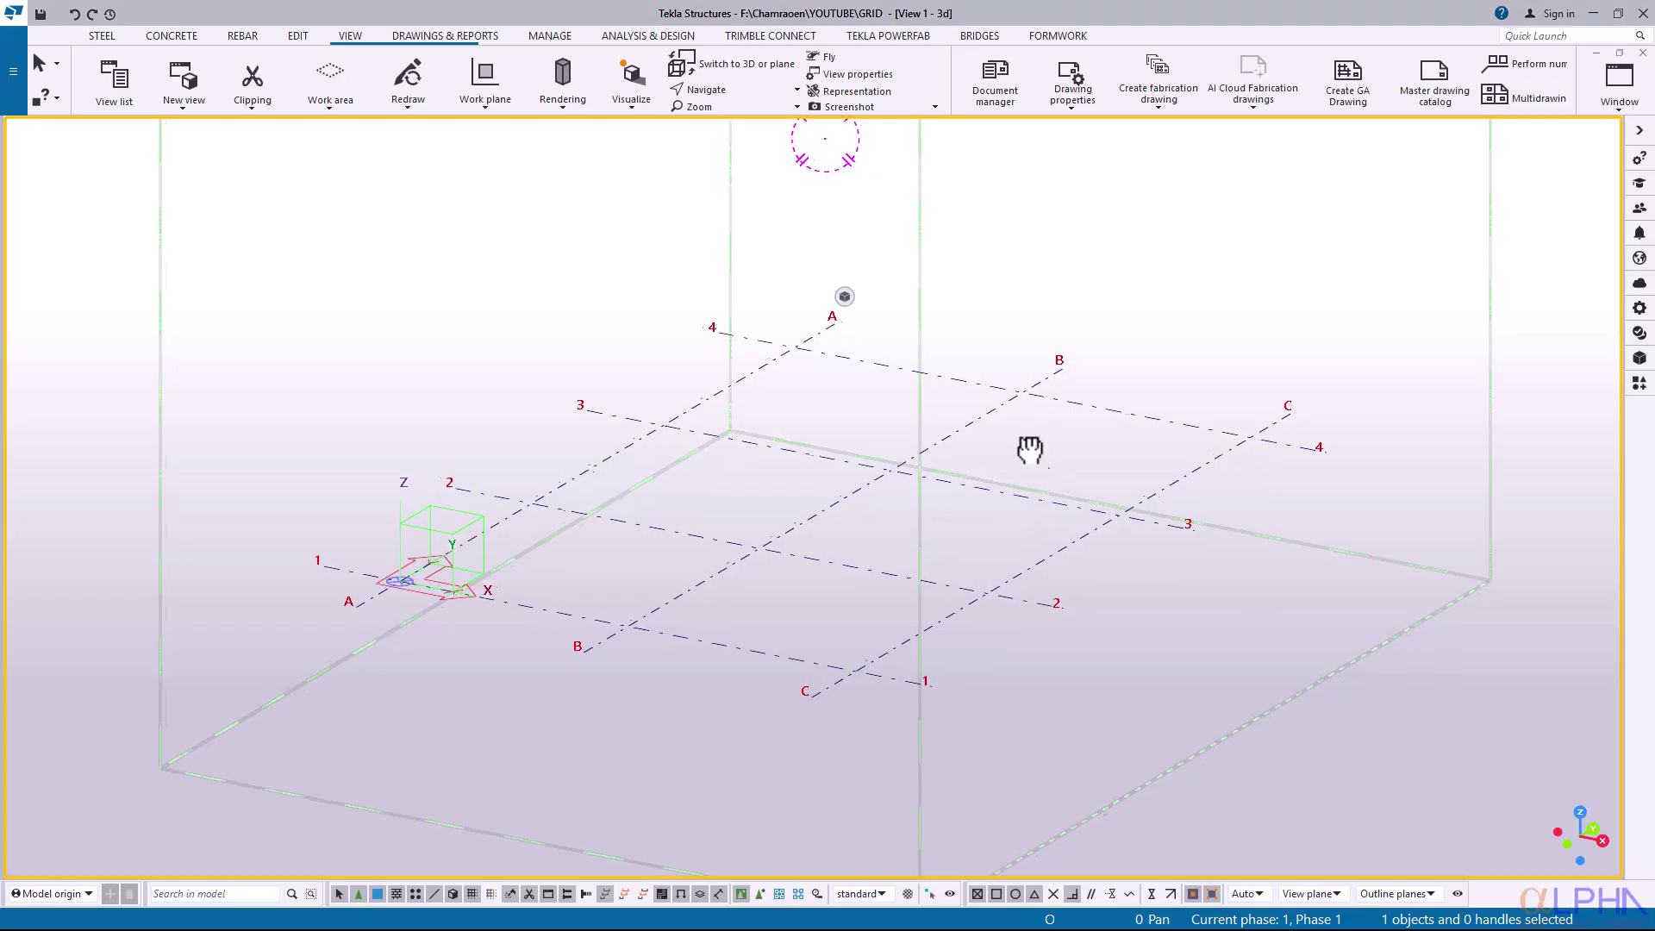
{"action": "scroll", "coordinate": [909, 342], "scroll_direction": "down", "scroll_amount": 3}
{"action": "scroll", "coordinate": [960, 426], "scroll_direction": "up", "scroll_amount": 2}
{"action": "scroll", "coordinate": [960, 427], "scroll_direction": "down", "scroll_amount": 1}
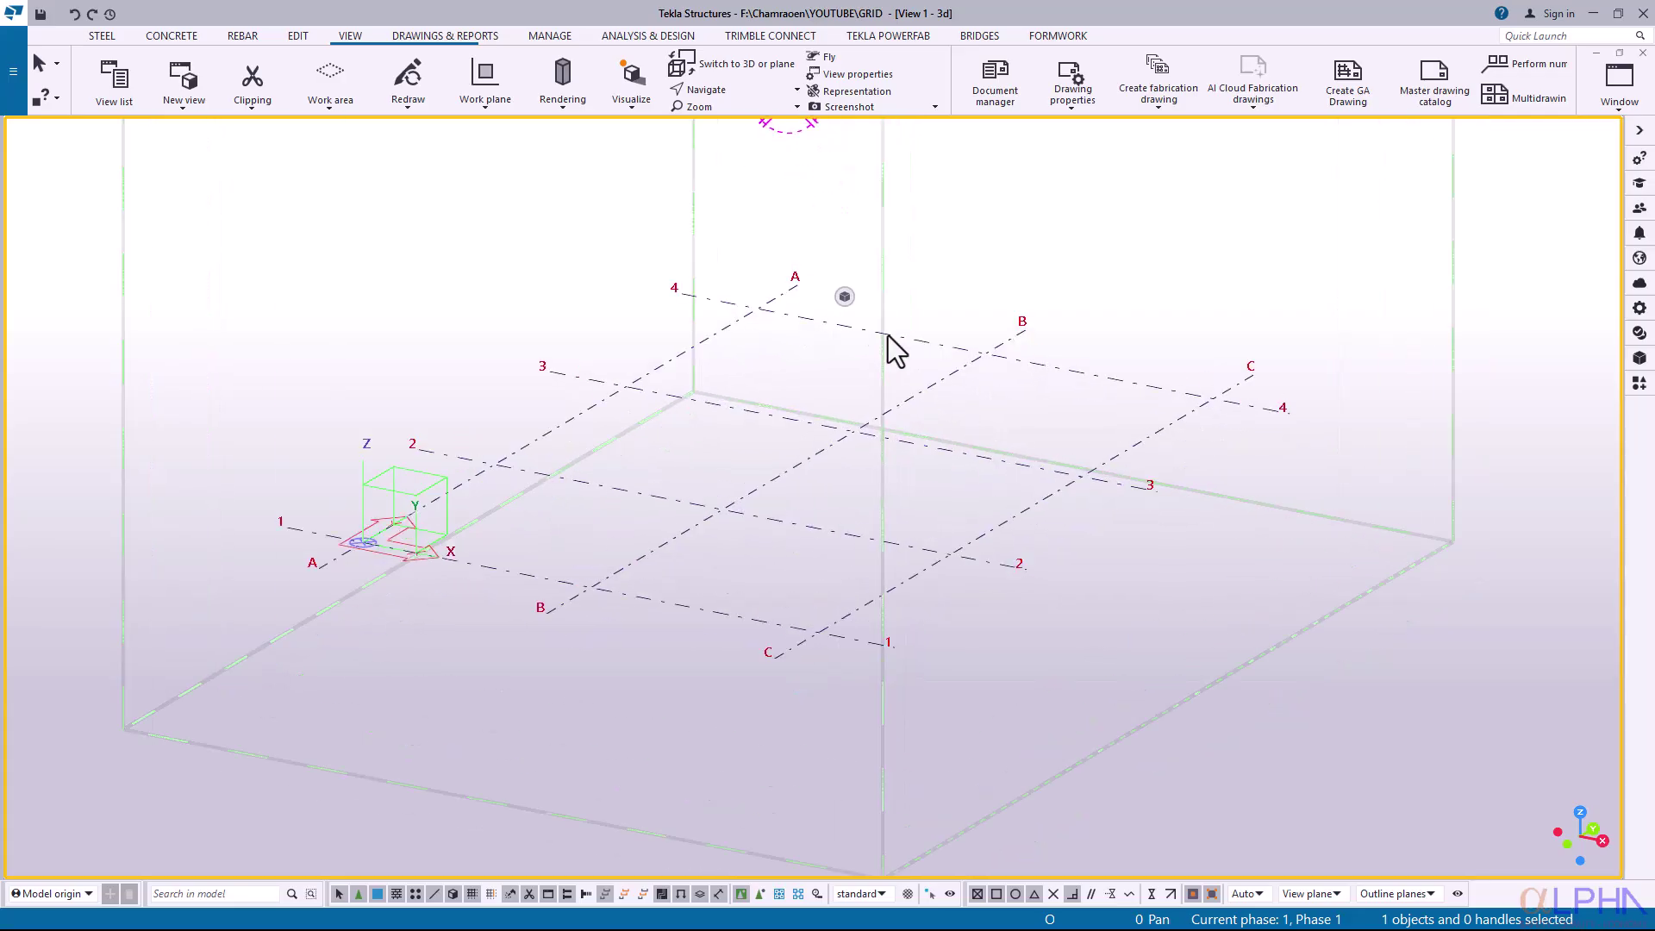
{"action": "scroll", "coordinate": [948, 387], "scroll_direction": "down", "scroll_amount": 2}
{"action": "left_click", "coordinate": [948, 362]}
{"action": "left_click", "coordinate": [919, 386]}
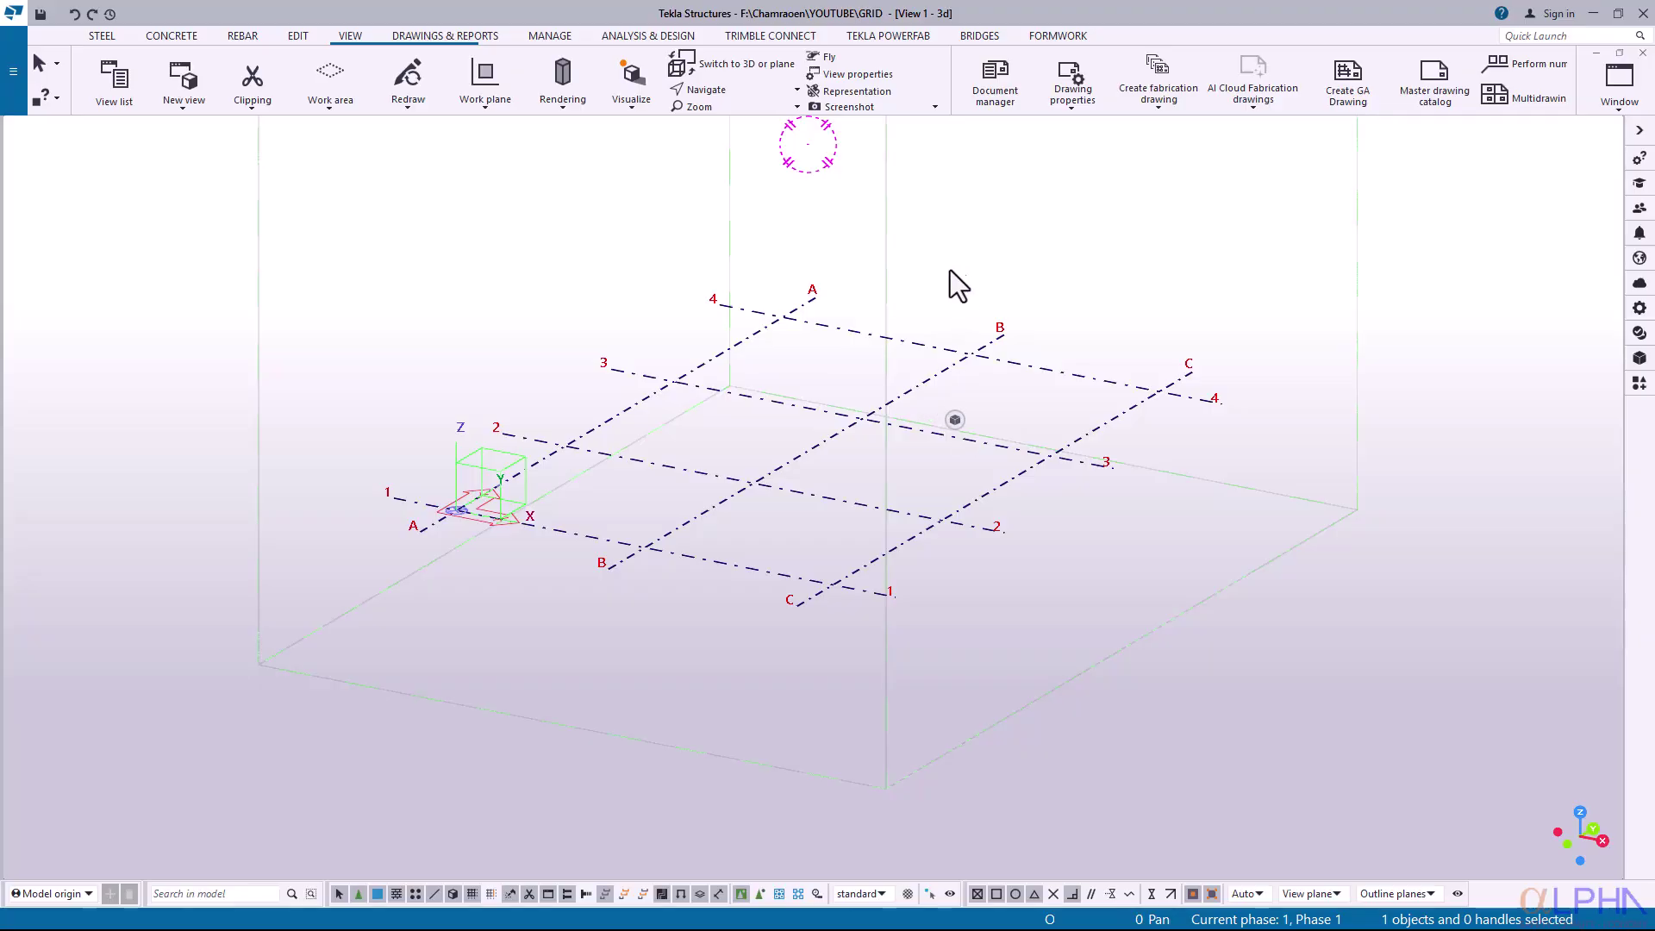
{"action": "left_click", "coordinate": [936, 364]}
{"action": "double_click", "coordinate": [925, 382]}
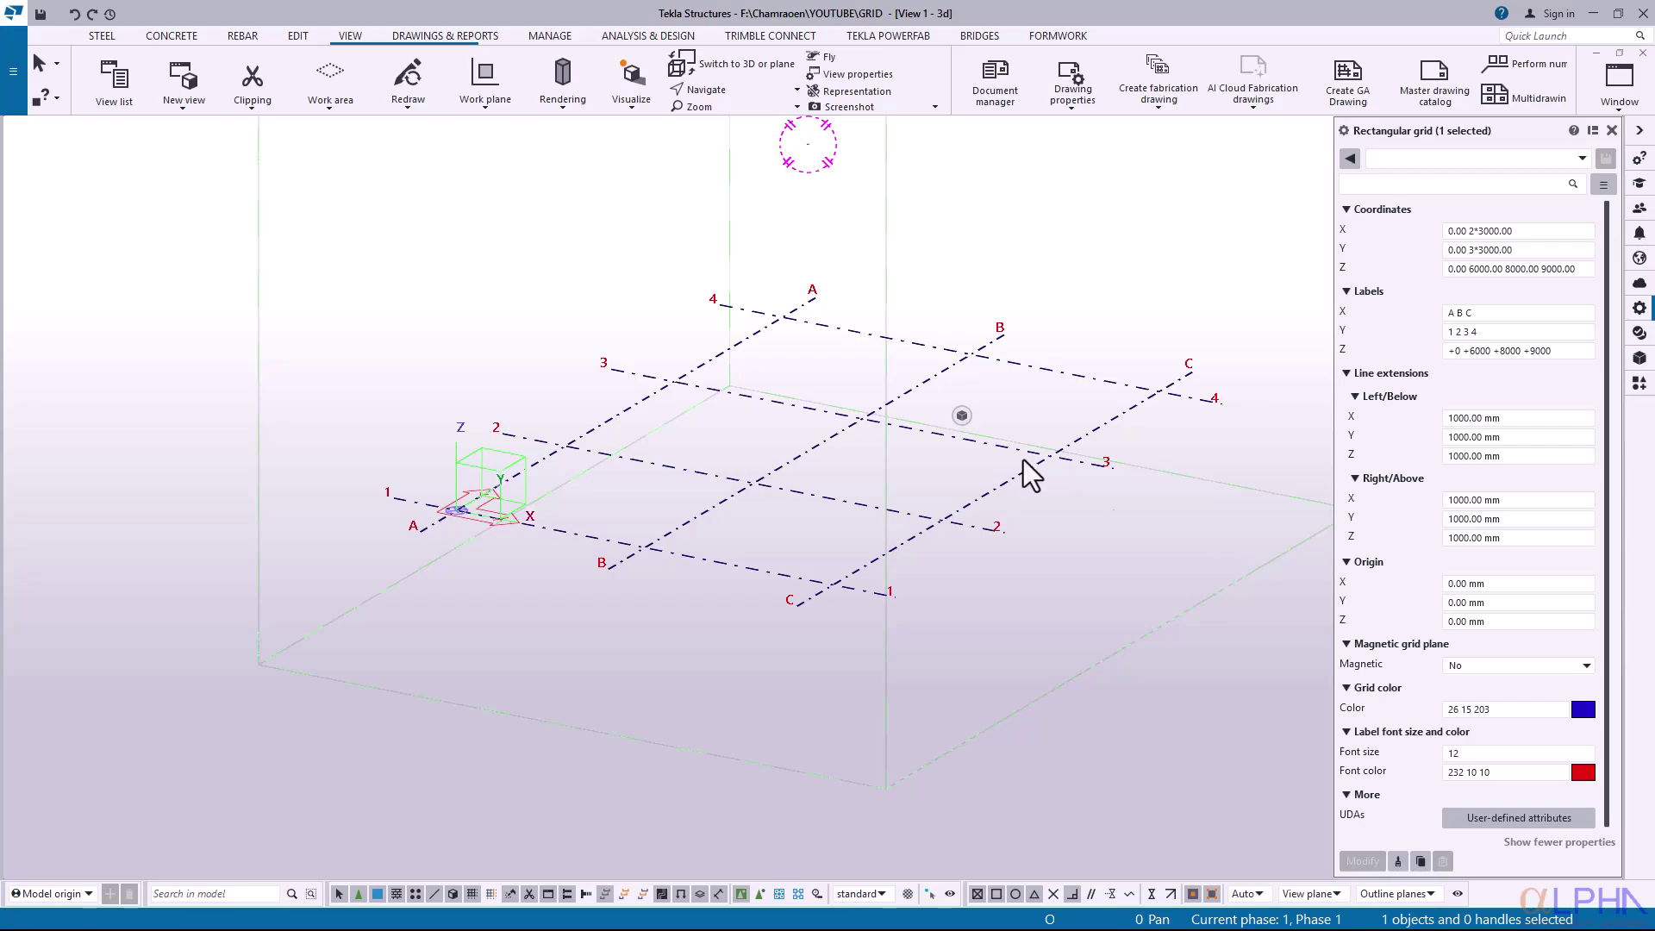
Check the bay spacing on the EL+0.300 plan in the GA DRAWINGS PDF and set the grid's X coordinates to 0.00 10*8000.
{"action": "left_click_drag", "start_coordinate": [776, 930], "coordinate": [415, 0]}
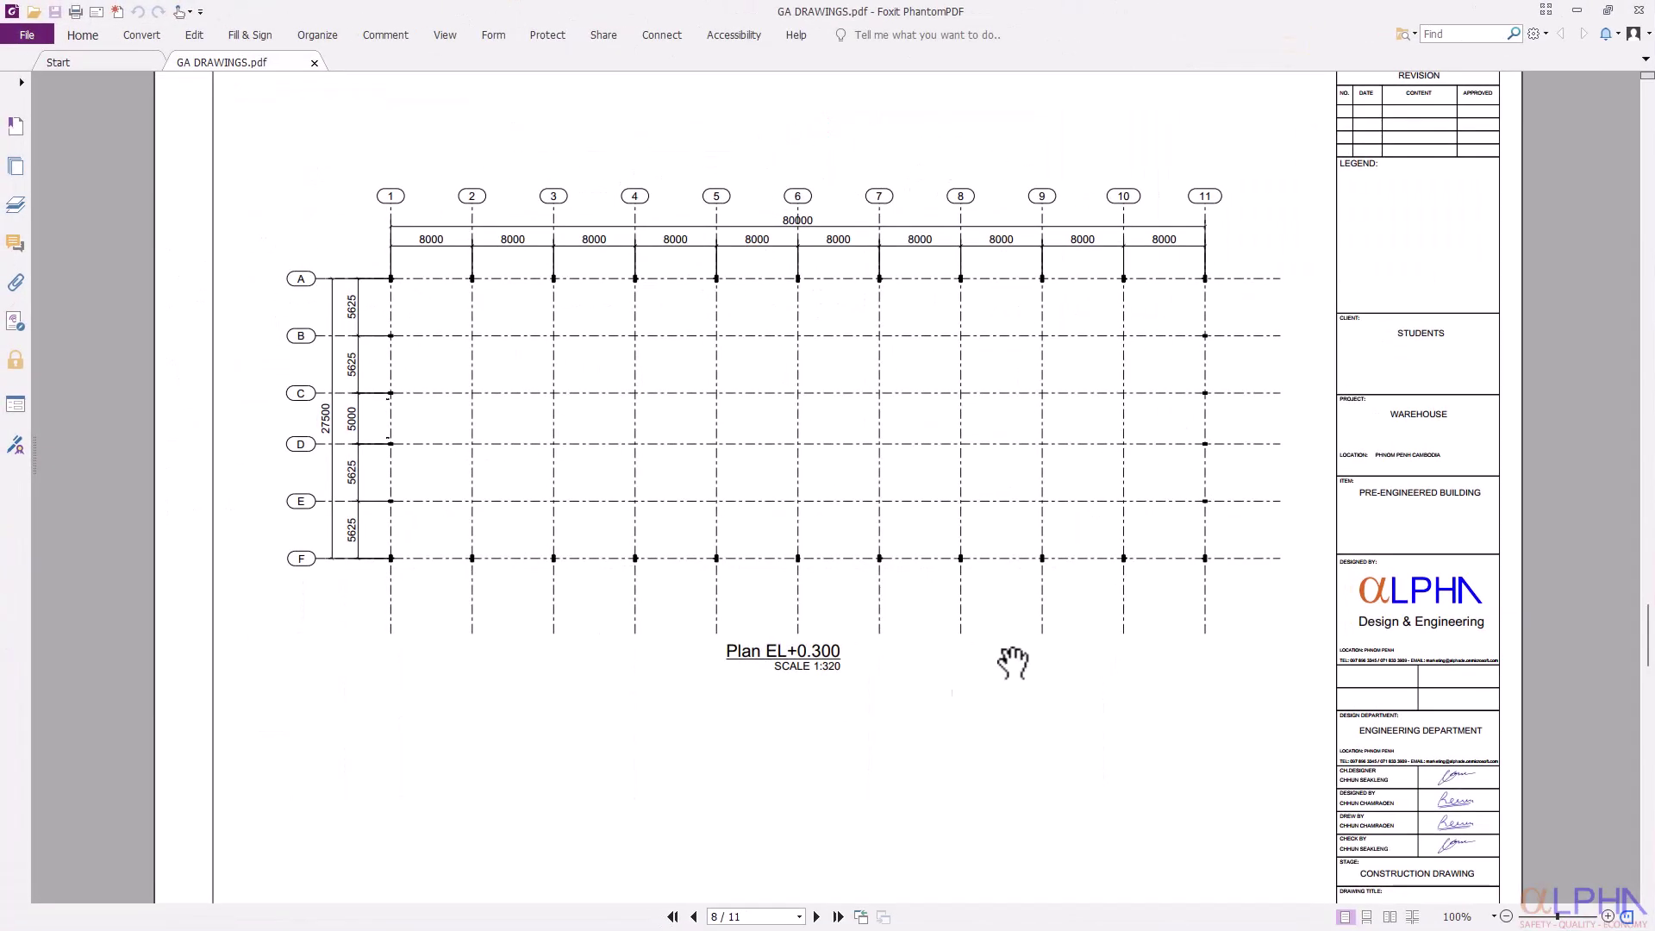
{"action": "left_click_drag", "start_coordinate": [793, 10], "coordinate": [1323, 930]}
{"action": "left_click", "coordinate": [937, 355]}
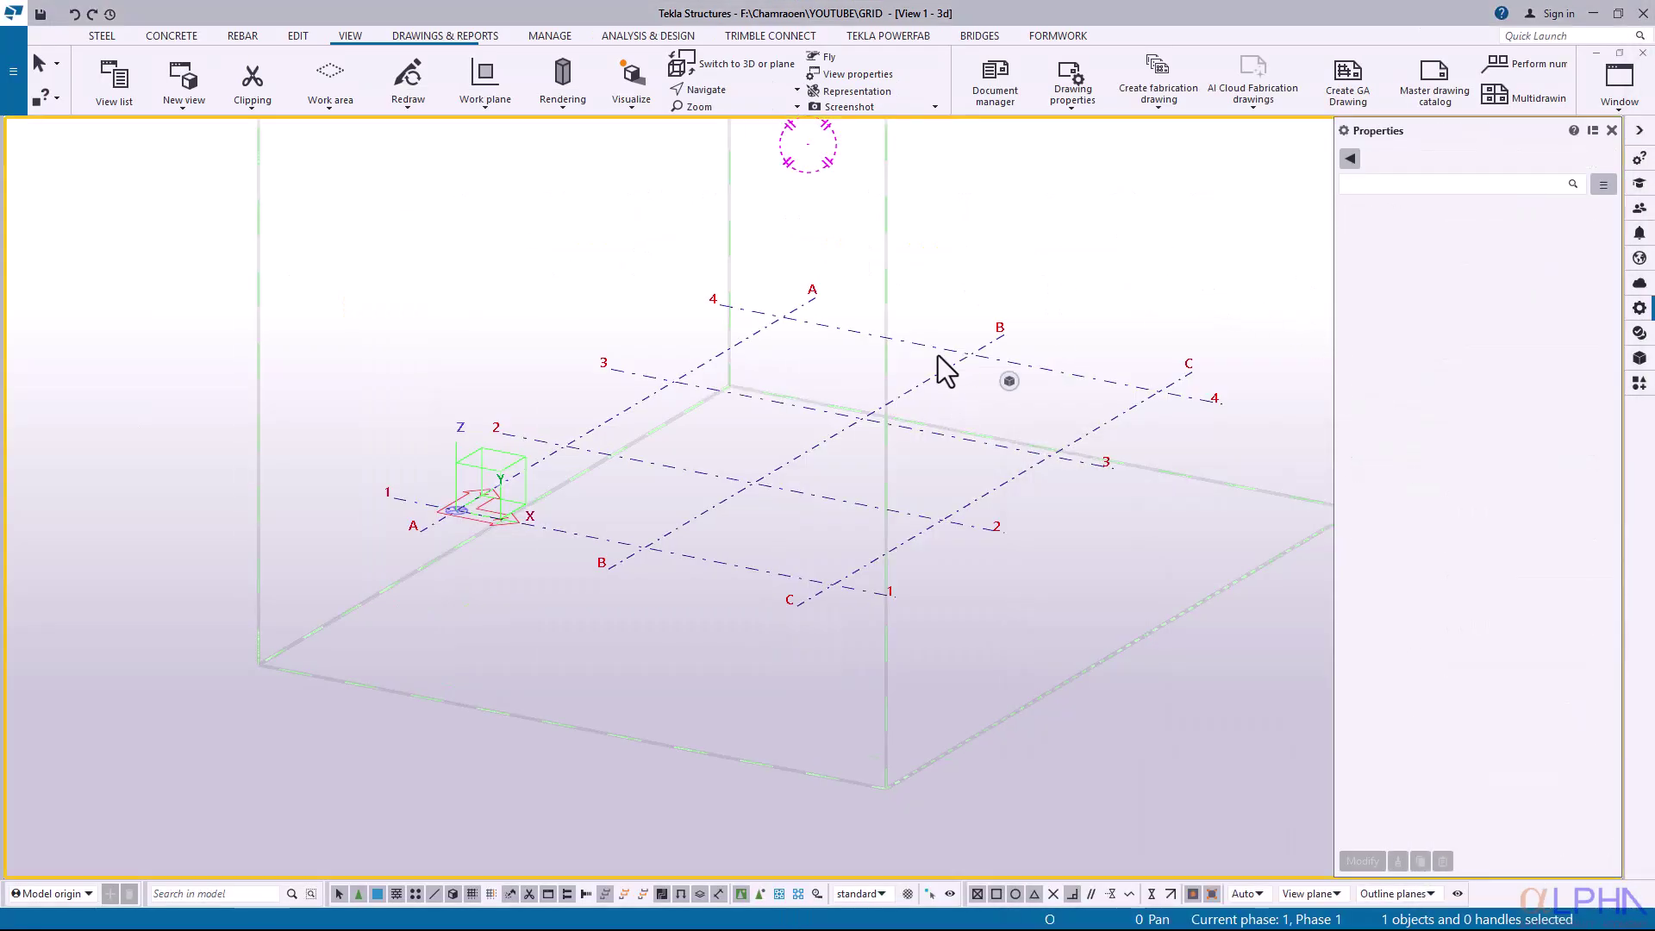
{"action": "left_click", "coordinate": [944, 380]}
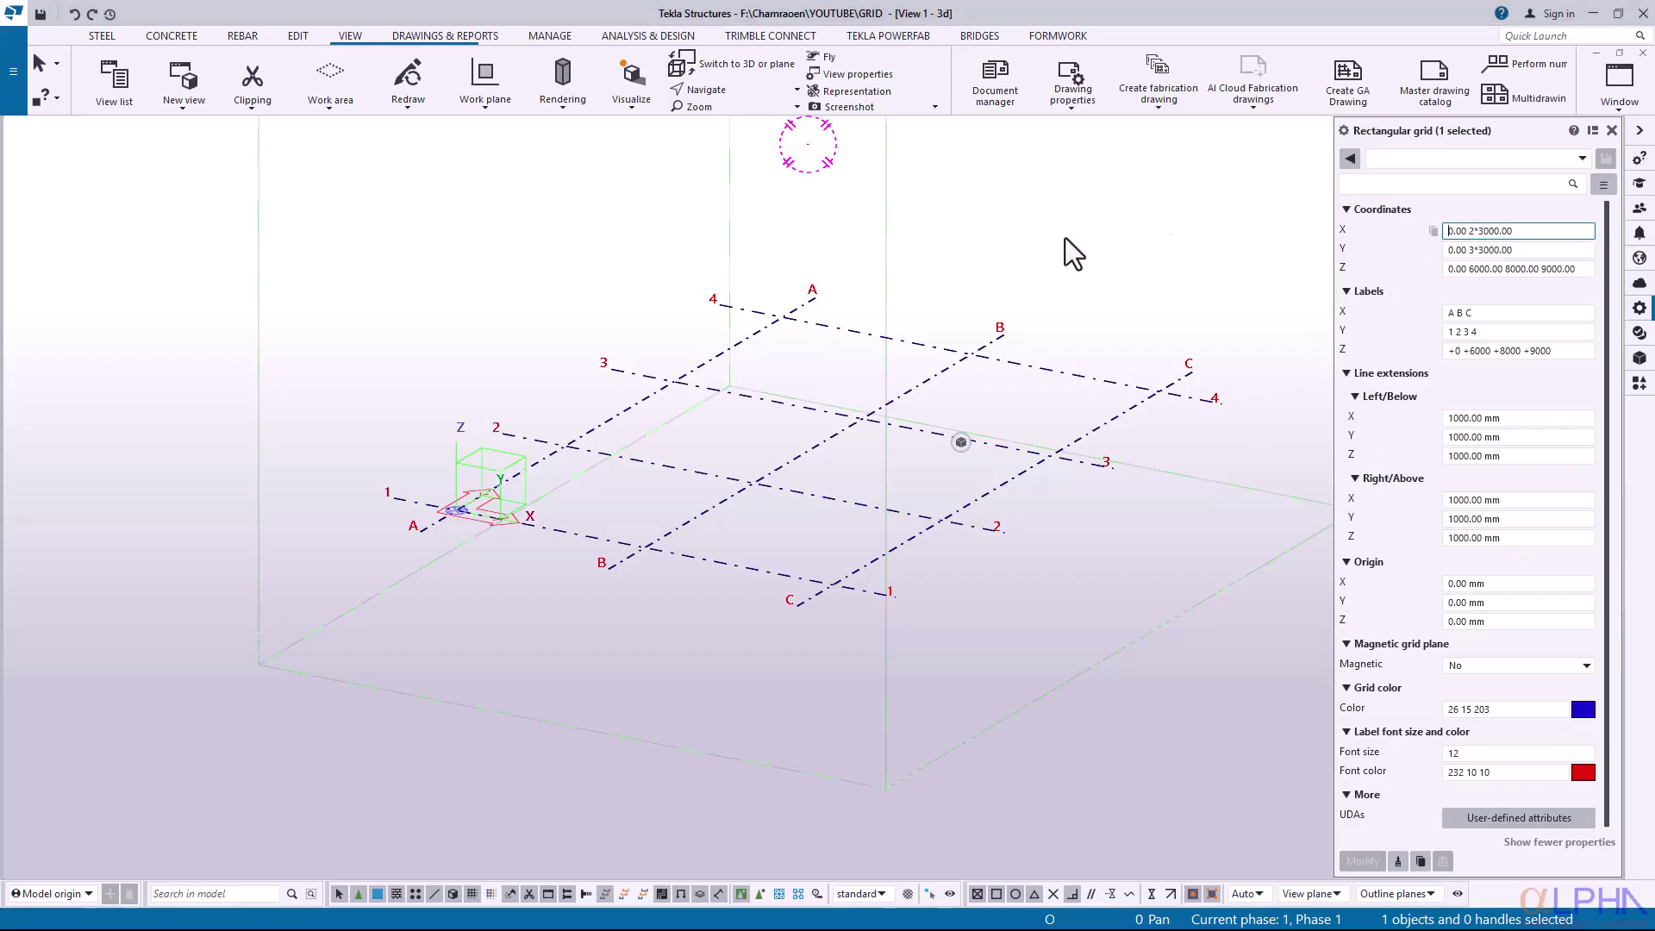
{"action": "key", "text": "alt+Tab"}
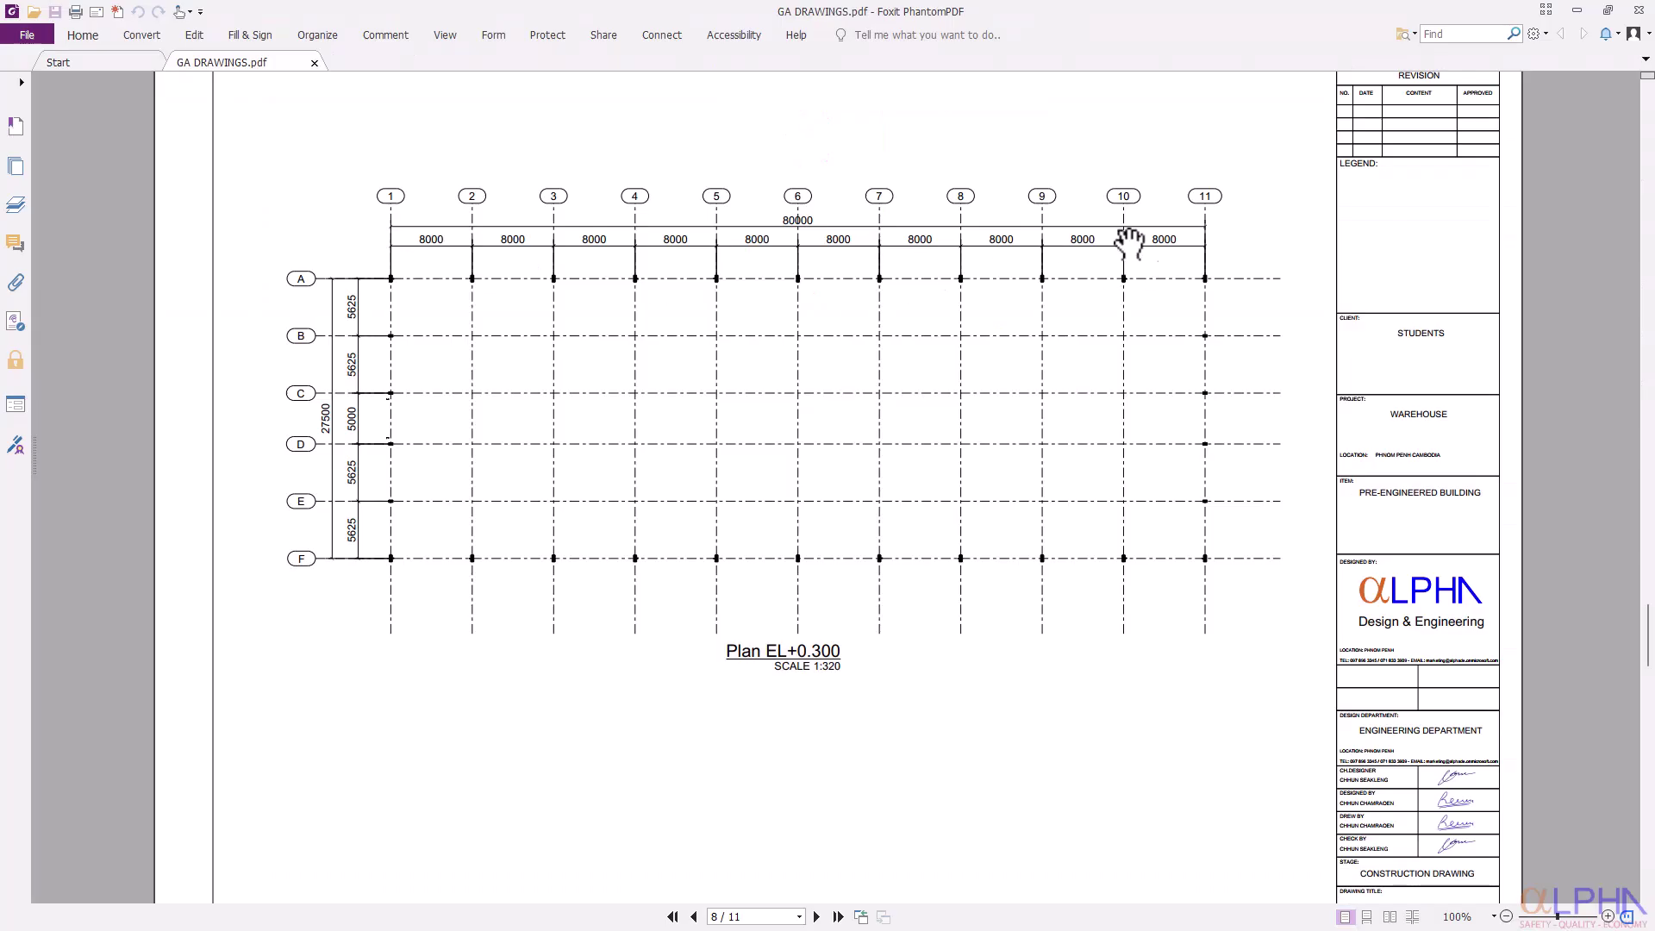
{"action": "left_click_drag", "start_coordinate": [984, 2], "coordinate": [1654, 431]}
{"action": "left_click_drag", "start_coordinate": [1518, 233], "coordinate": [1485, 235]}
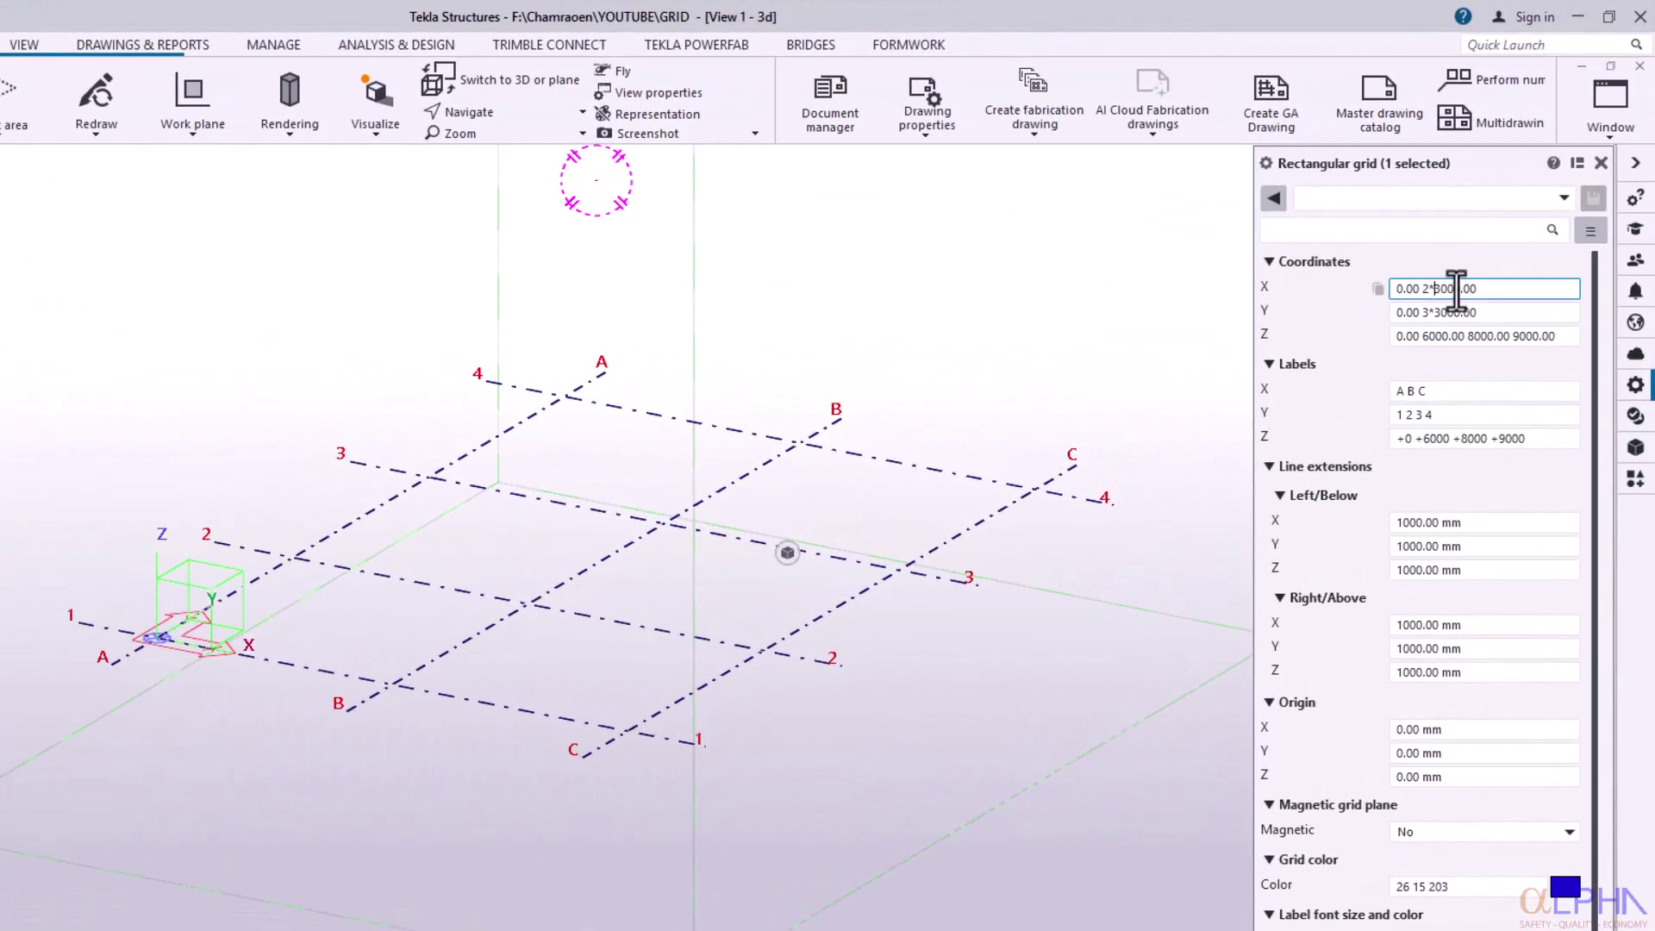
{"action": "left_click_drag", "start_coordinate": [1441, 293], "coordinate": [1419, 290]}
{"action": "type", "text": "10*"}
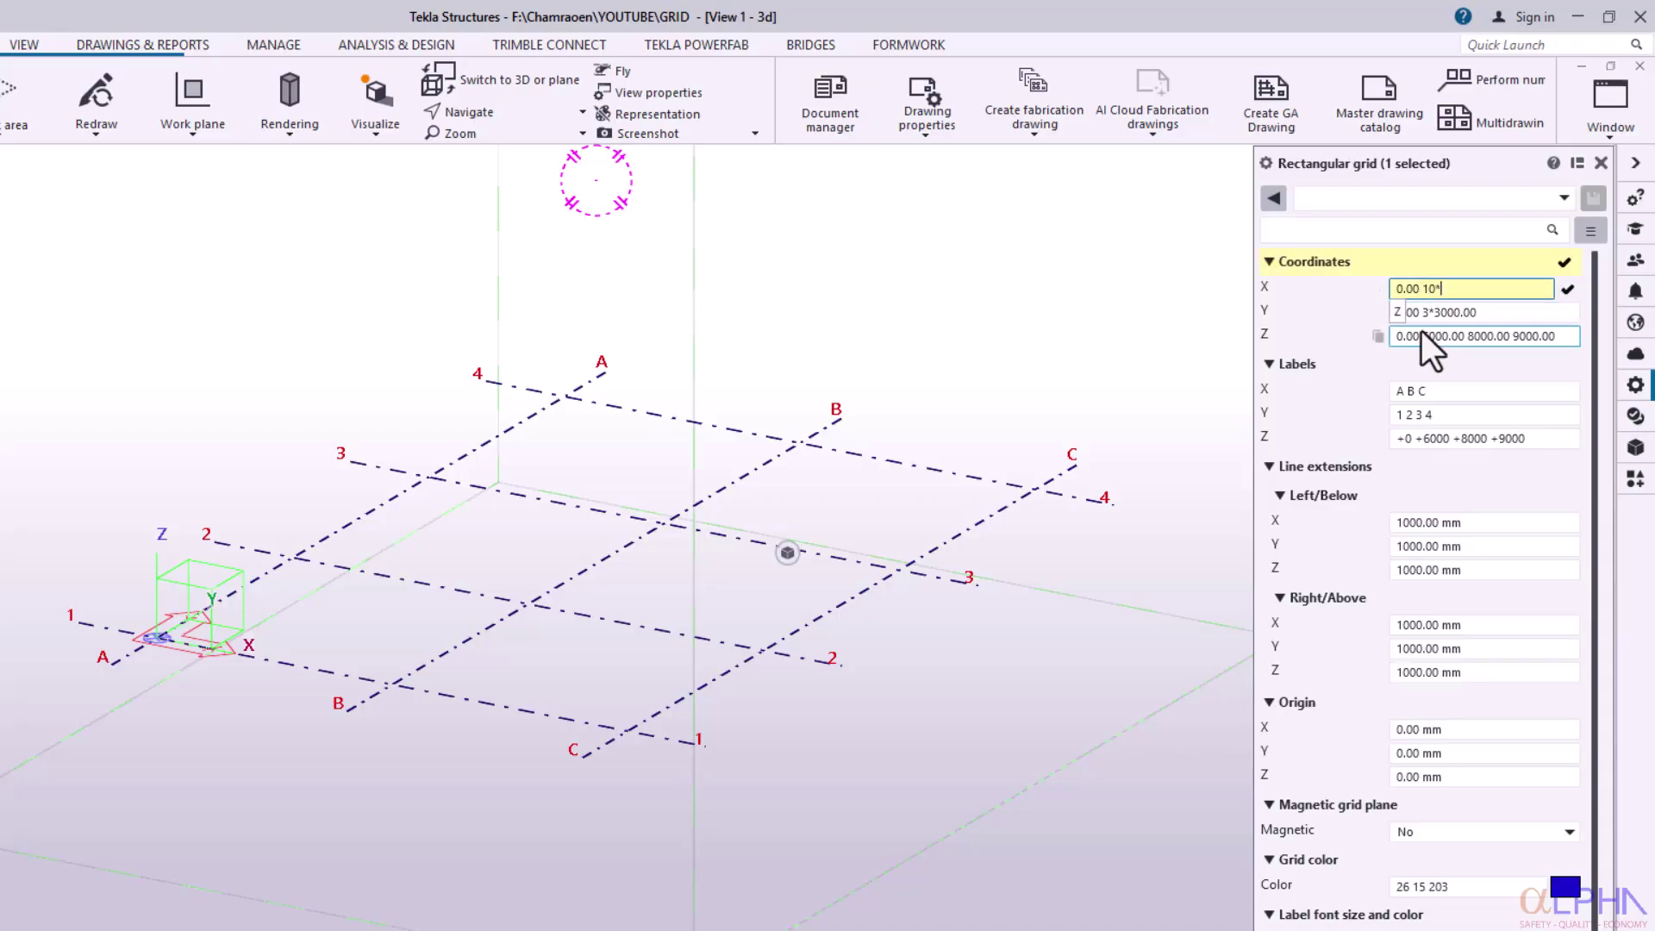
{"action": "type", "text": "8000"}
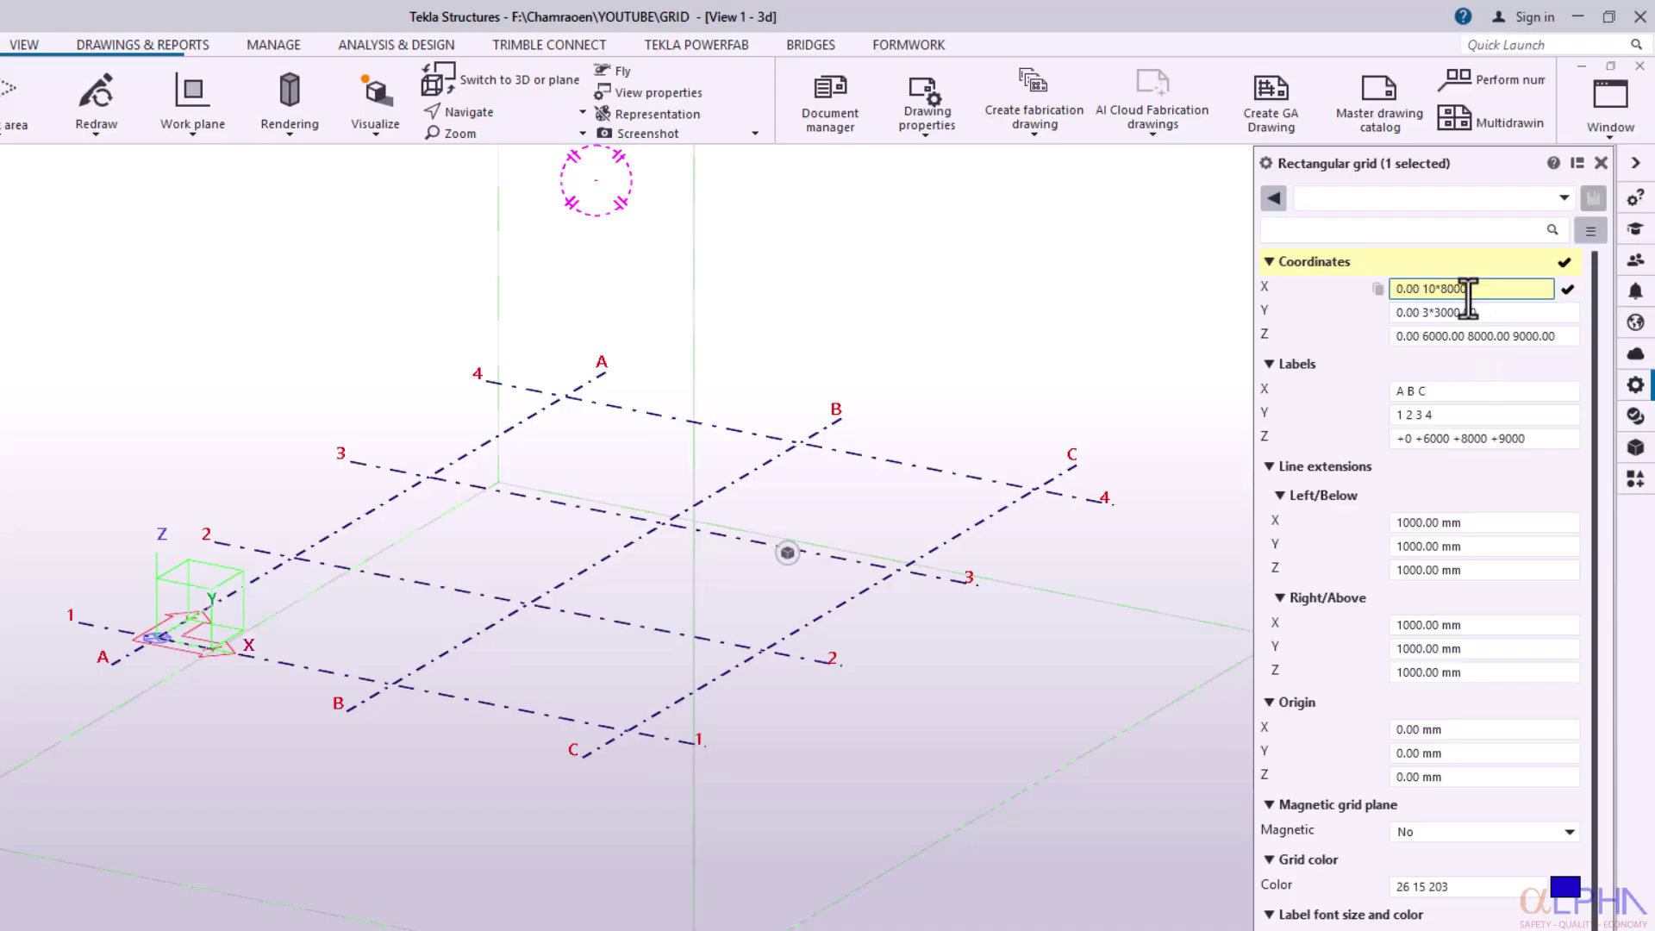
Set the grid's Y coordinates to 0.00 2*5625 5000 2*5625.
{"action": "left_click", "coordinate": [1415, 319]}
{"action": "left_click_drag", "start_coordinate": [1470, 317], "coordinate": [1421, 321]}
{"action": "type", "text": "56"}
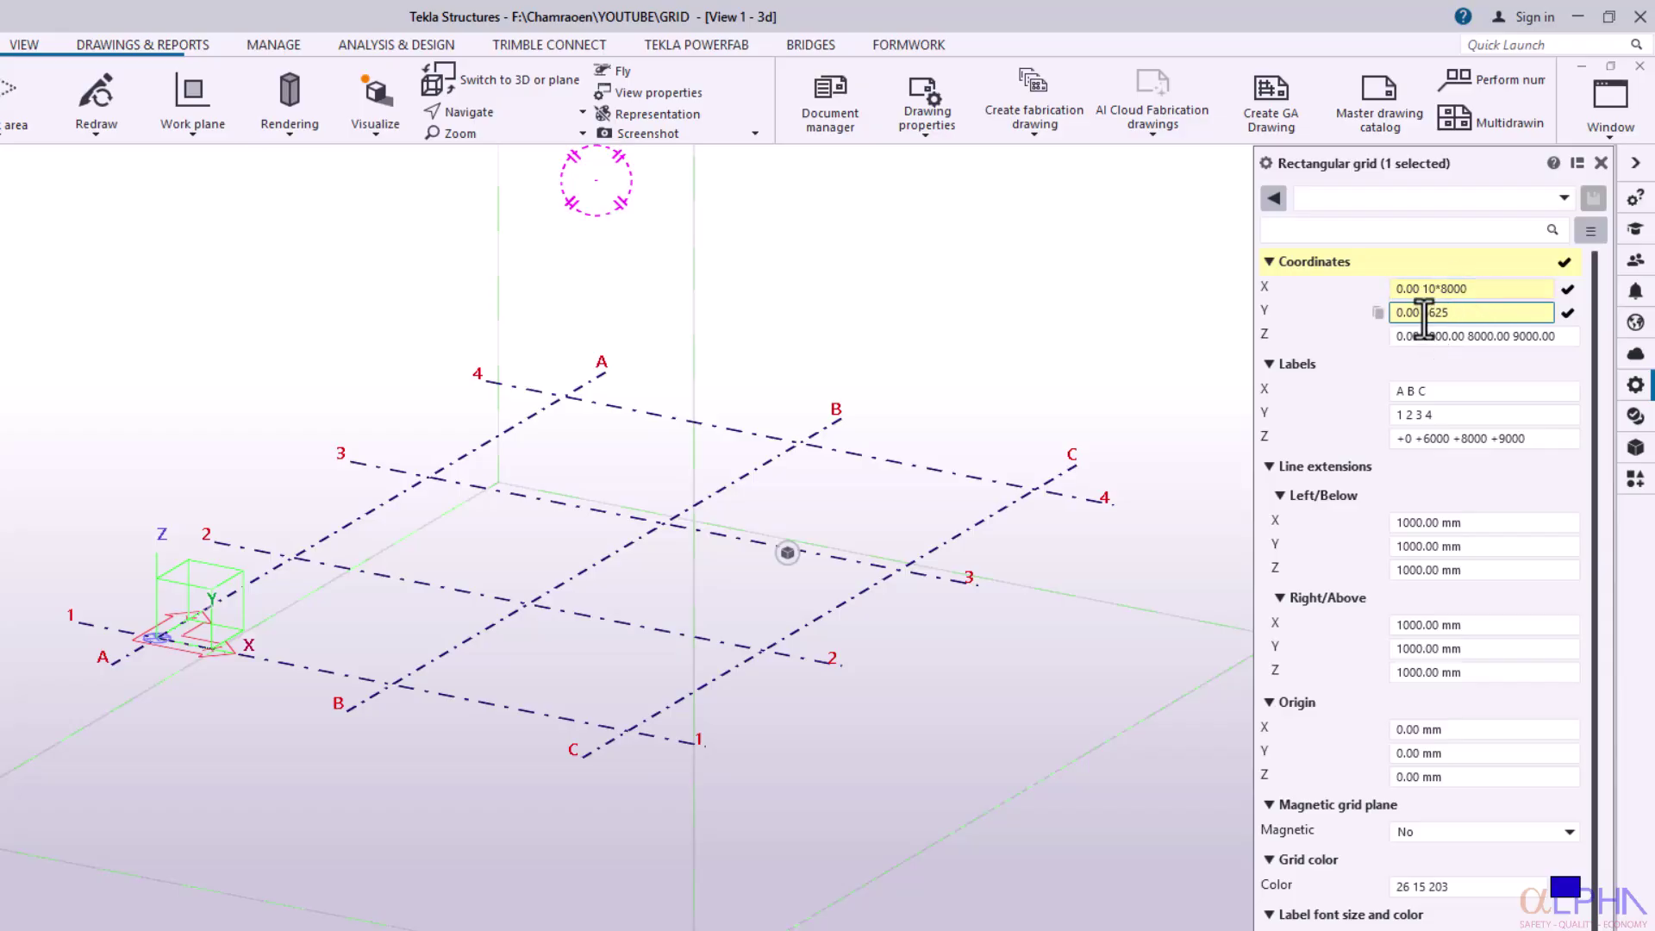
{"action": "left_click", "coordinate": [1426, 312]}
{"action": "type", "text": "2*"}
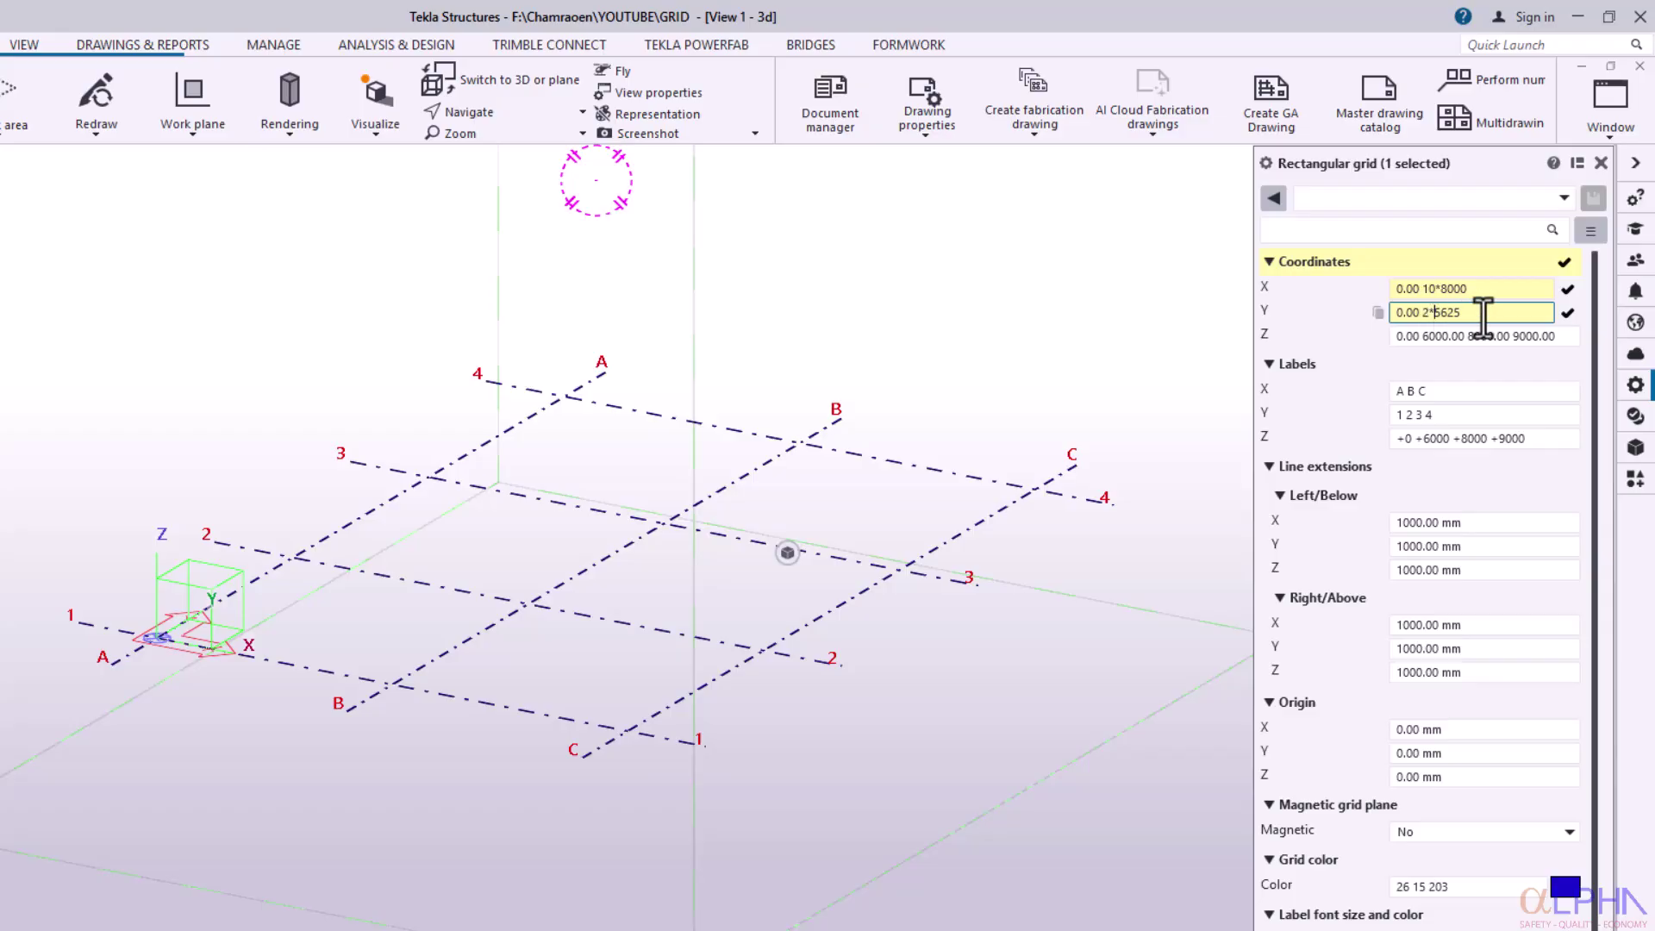
{"action": "type", "text": "5000"}
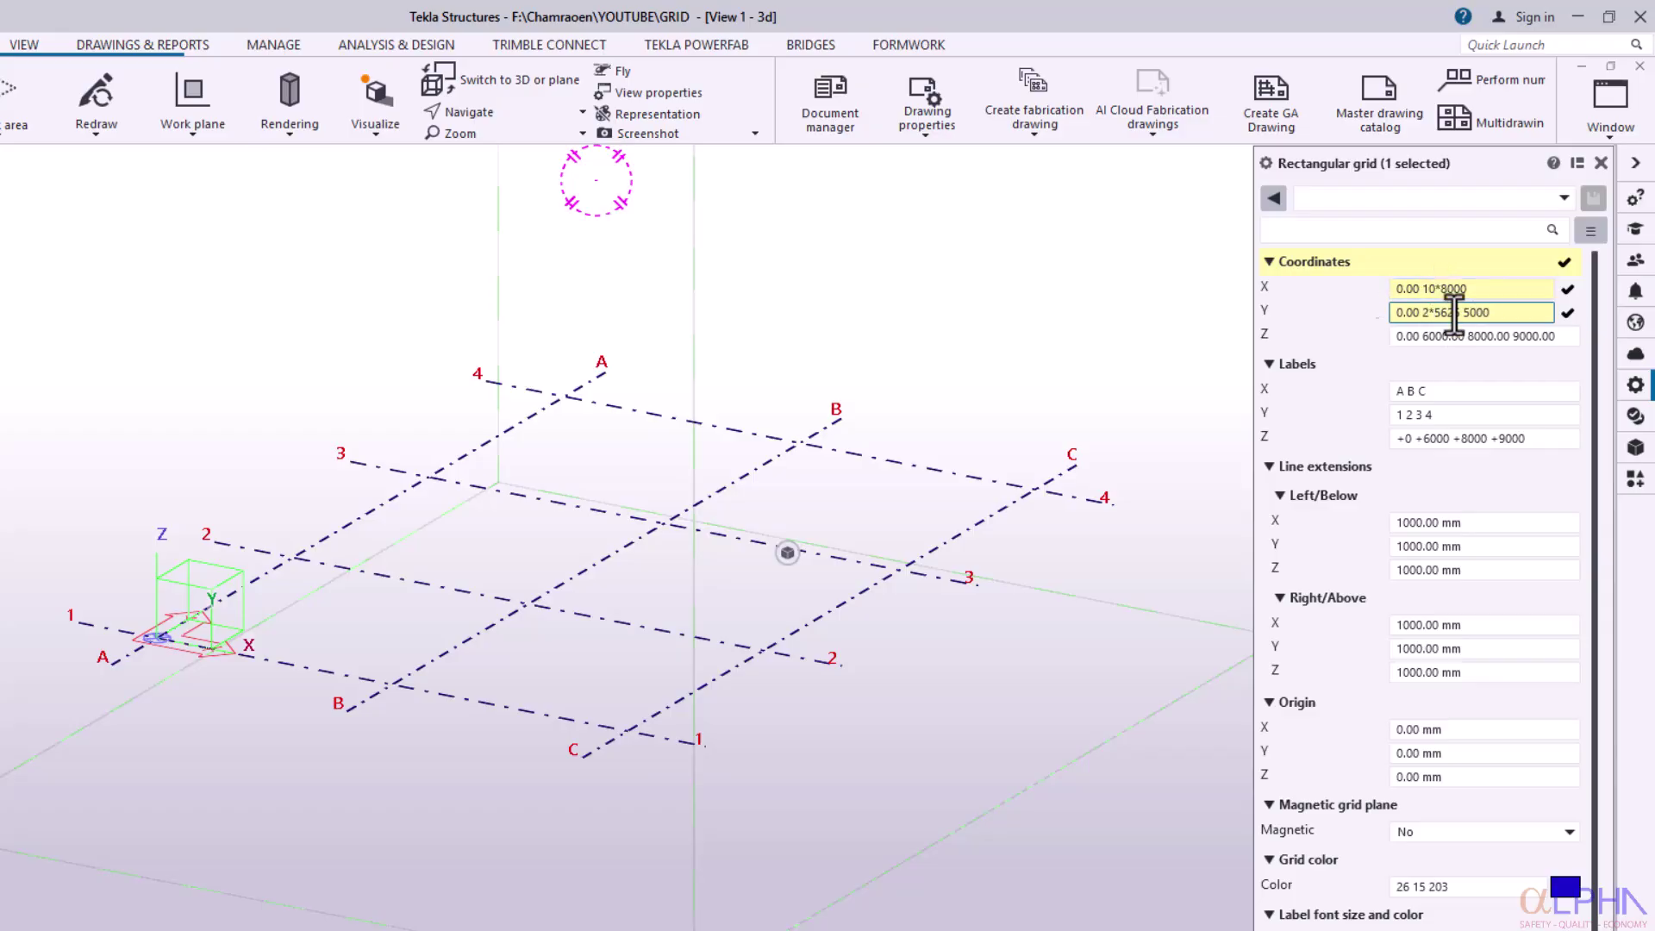
{"action": "left_click_drag", "start_coordinate": [1460, 312], "coordinate": [1424, 314]}
{"action": "key", "text": "ctrl+c"}
{"action": "left_click", "coordinate": [1510, 313]}
{"action": "key", "text": "ctrl+v"}
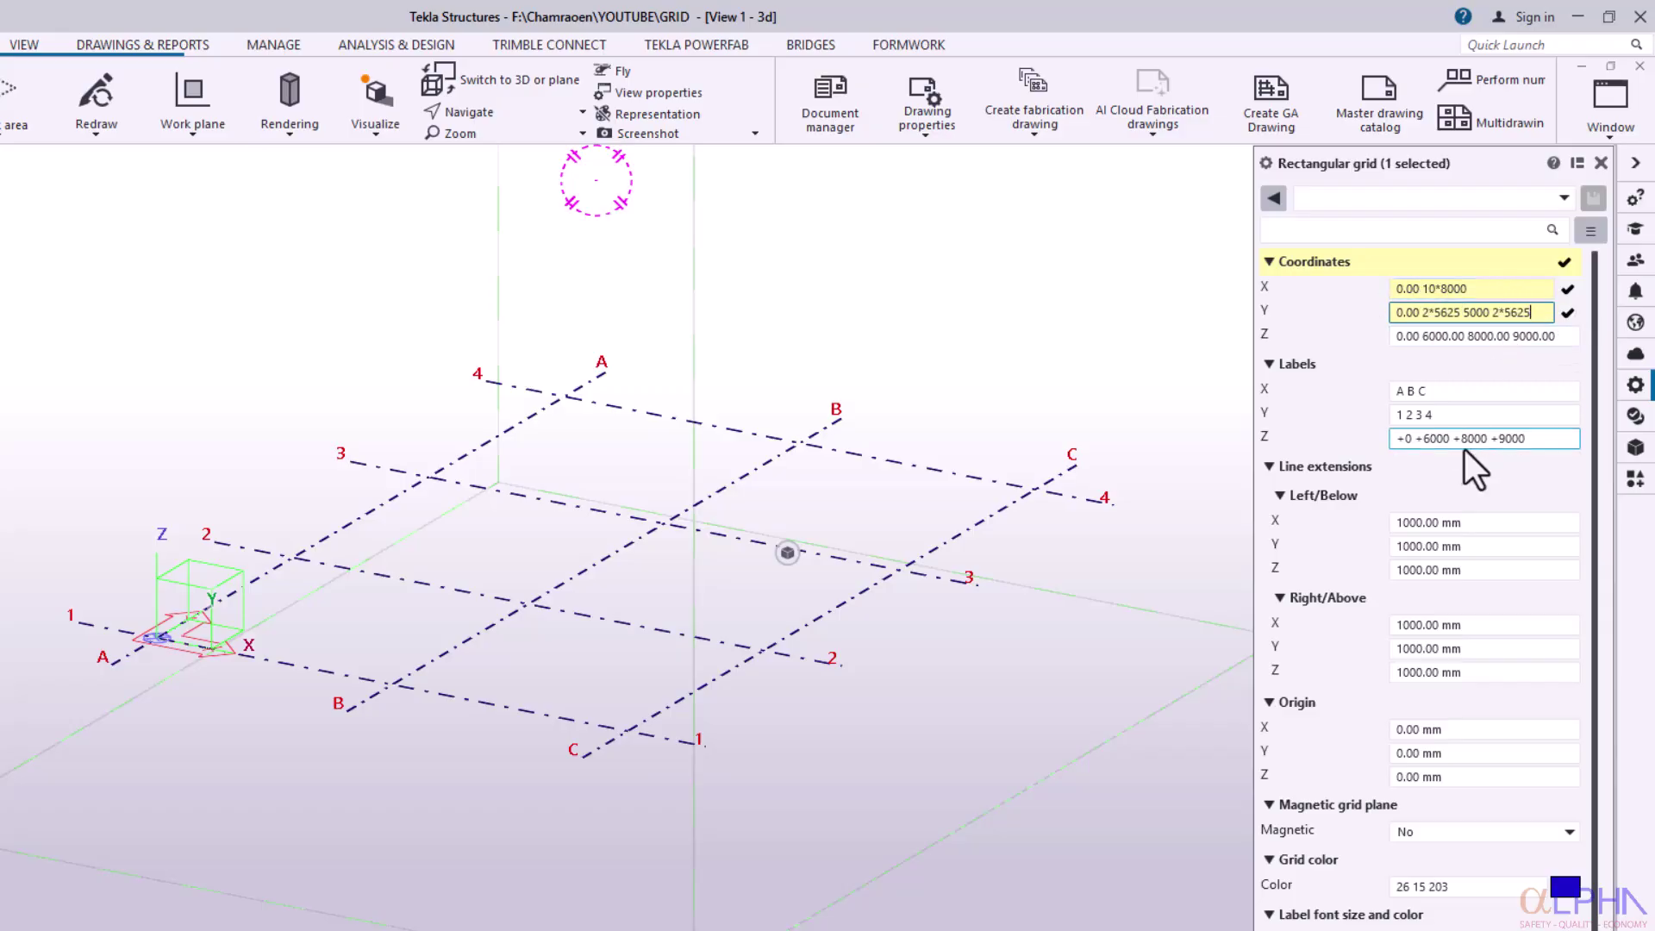
{"action": "key", "text": "Return"}
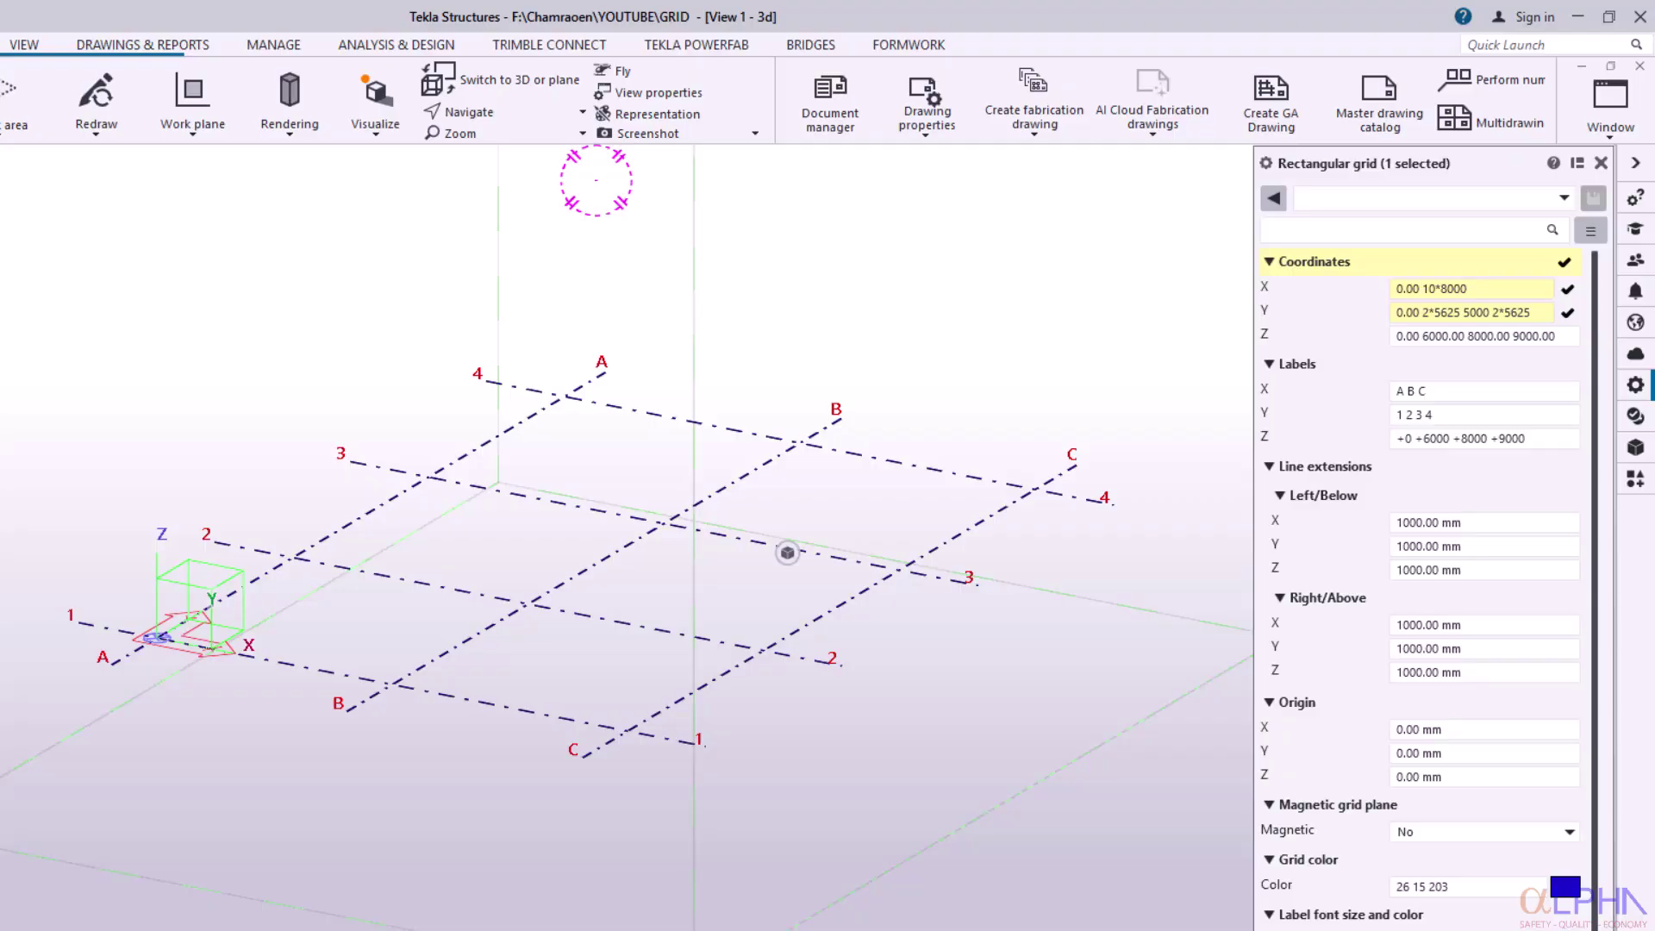
{"action": "left_click_drag", "start_coordinate": [832, 12], "coordinate": [828, 0]}
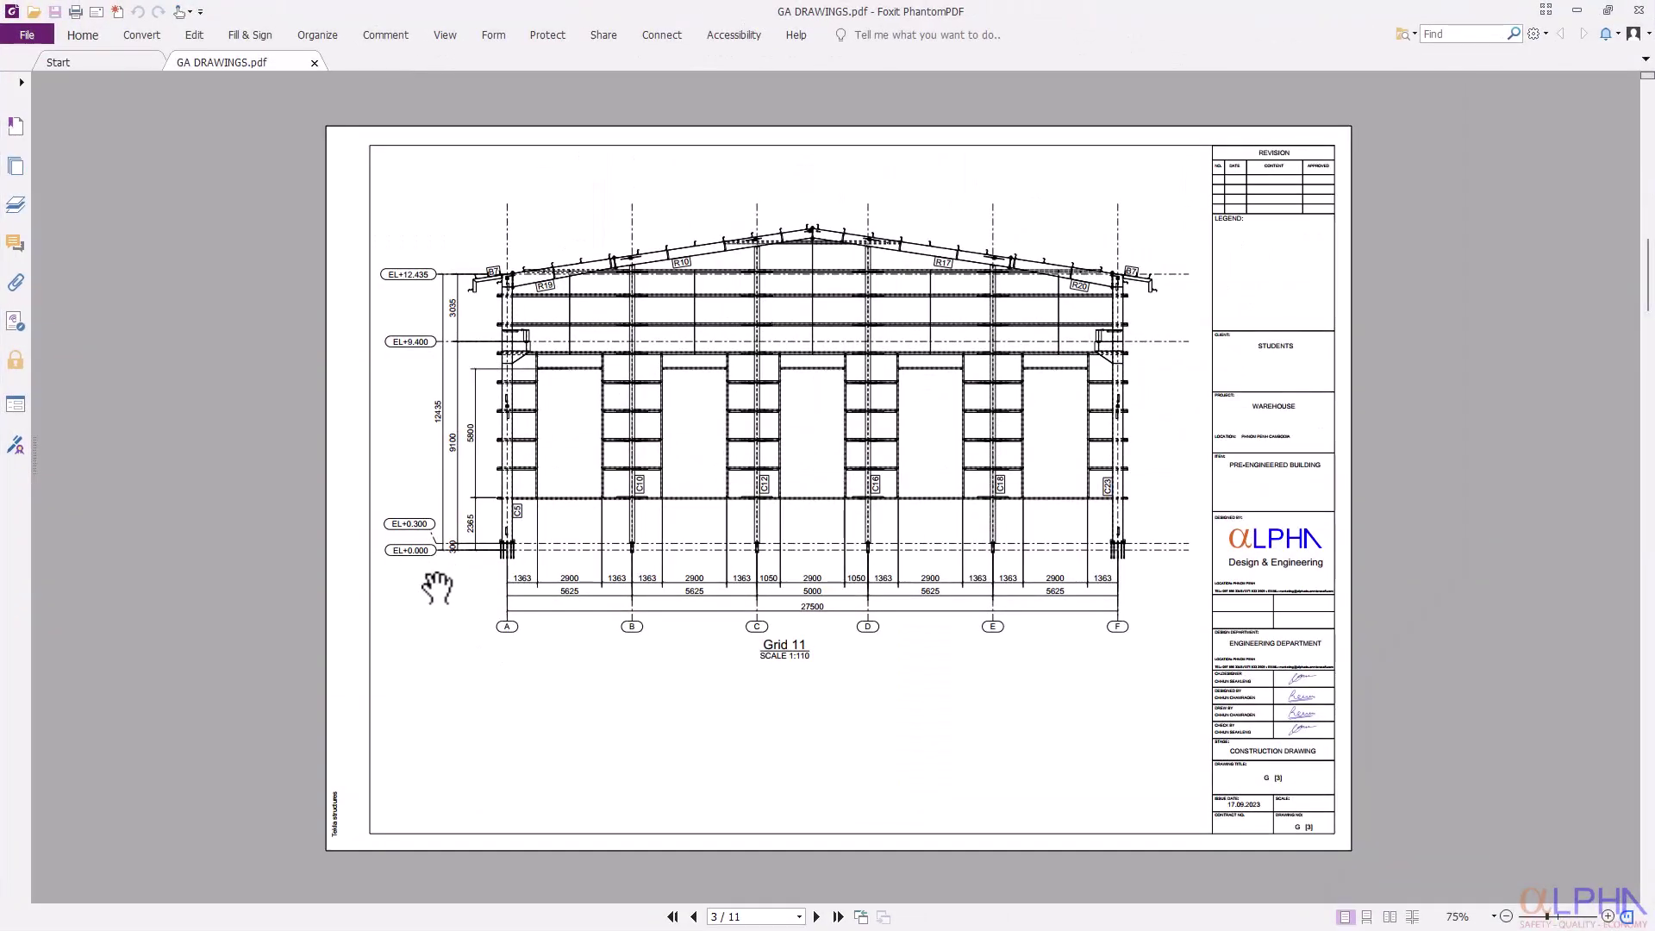
{"action": "key", "text": "ctrl+equal"}
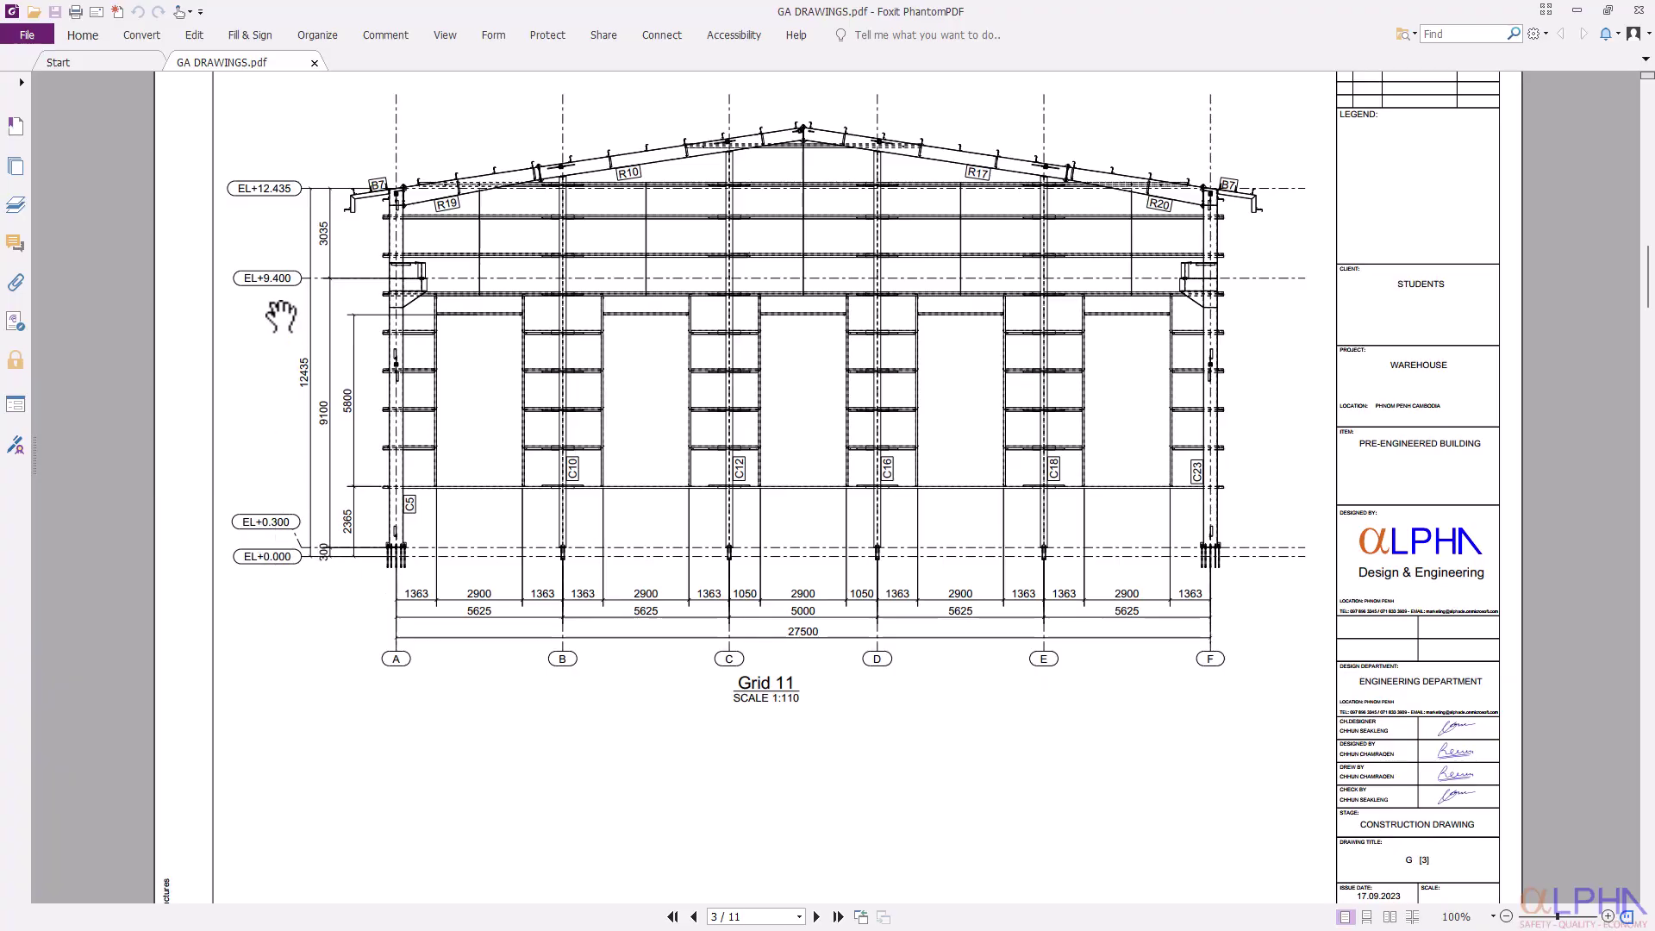
{"action": "left_click_drag", "start_coordinate": [905, 7], "coordinate": [1654, 345]}
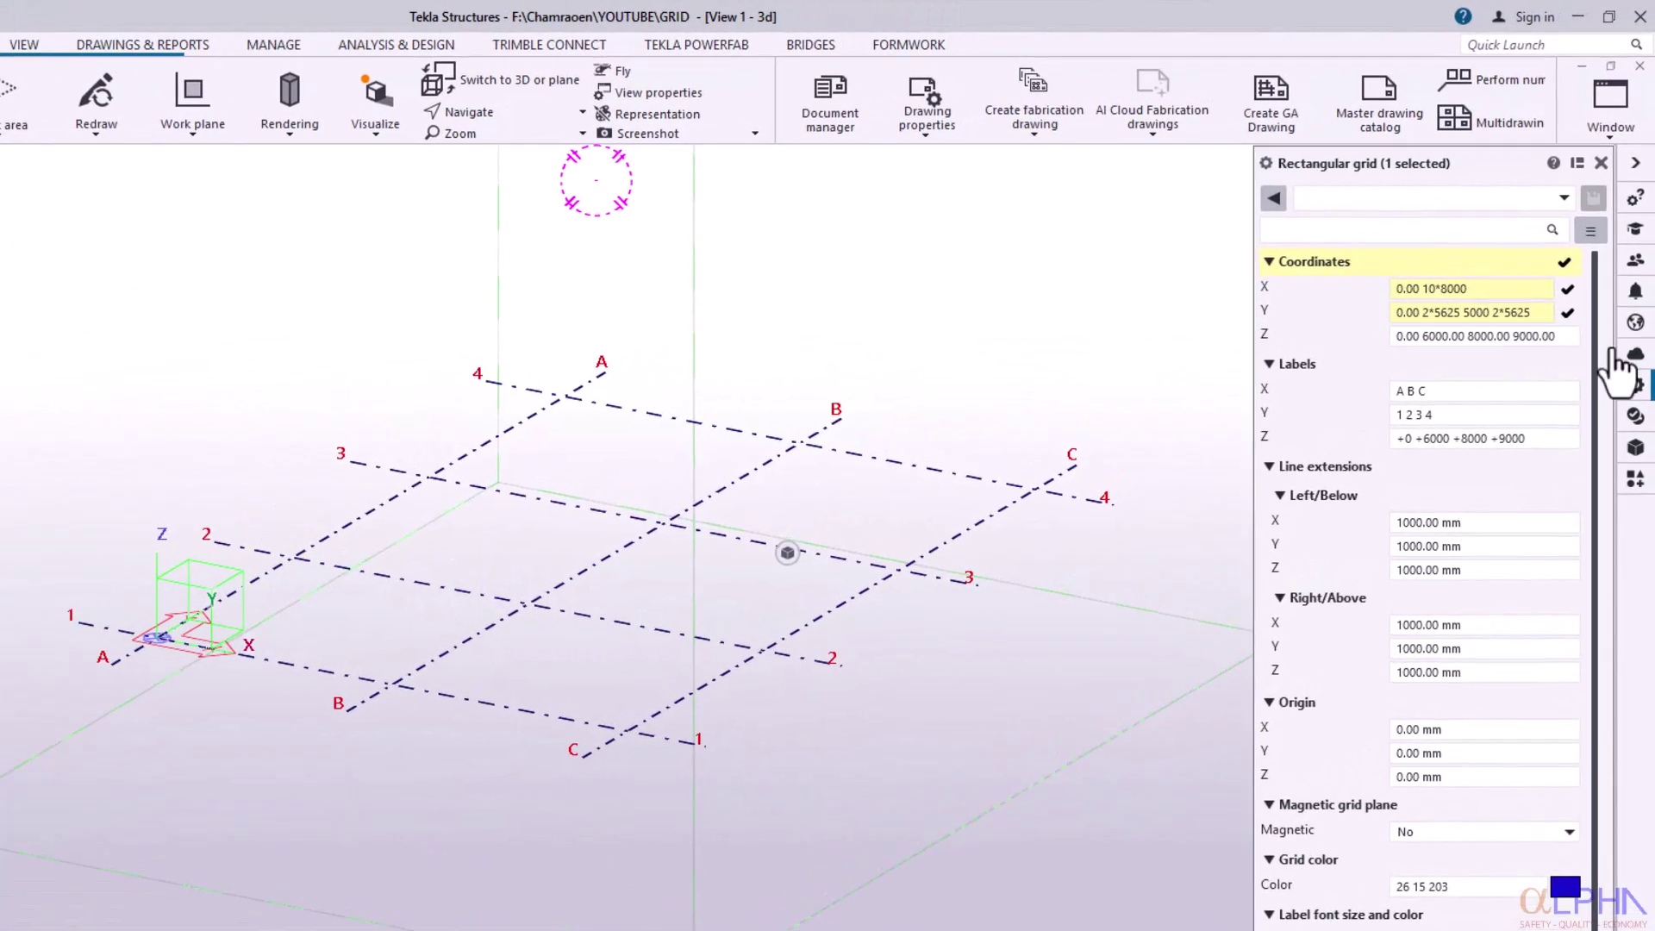
{"action": "left_click", "coordinate": [1423, 335]}
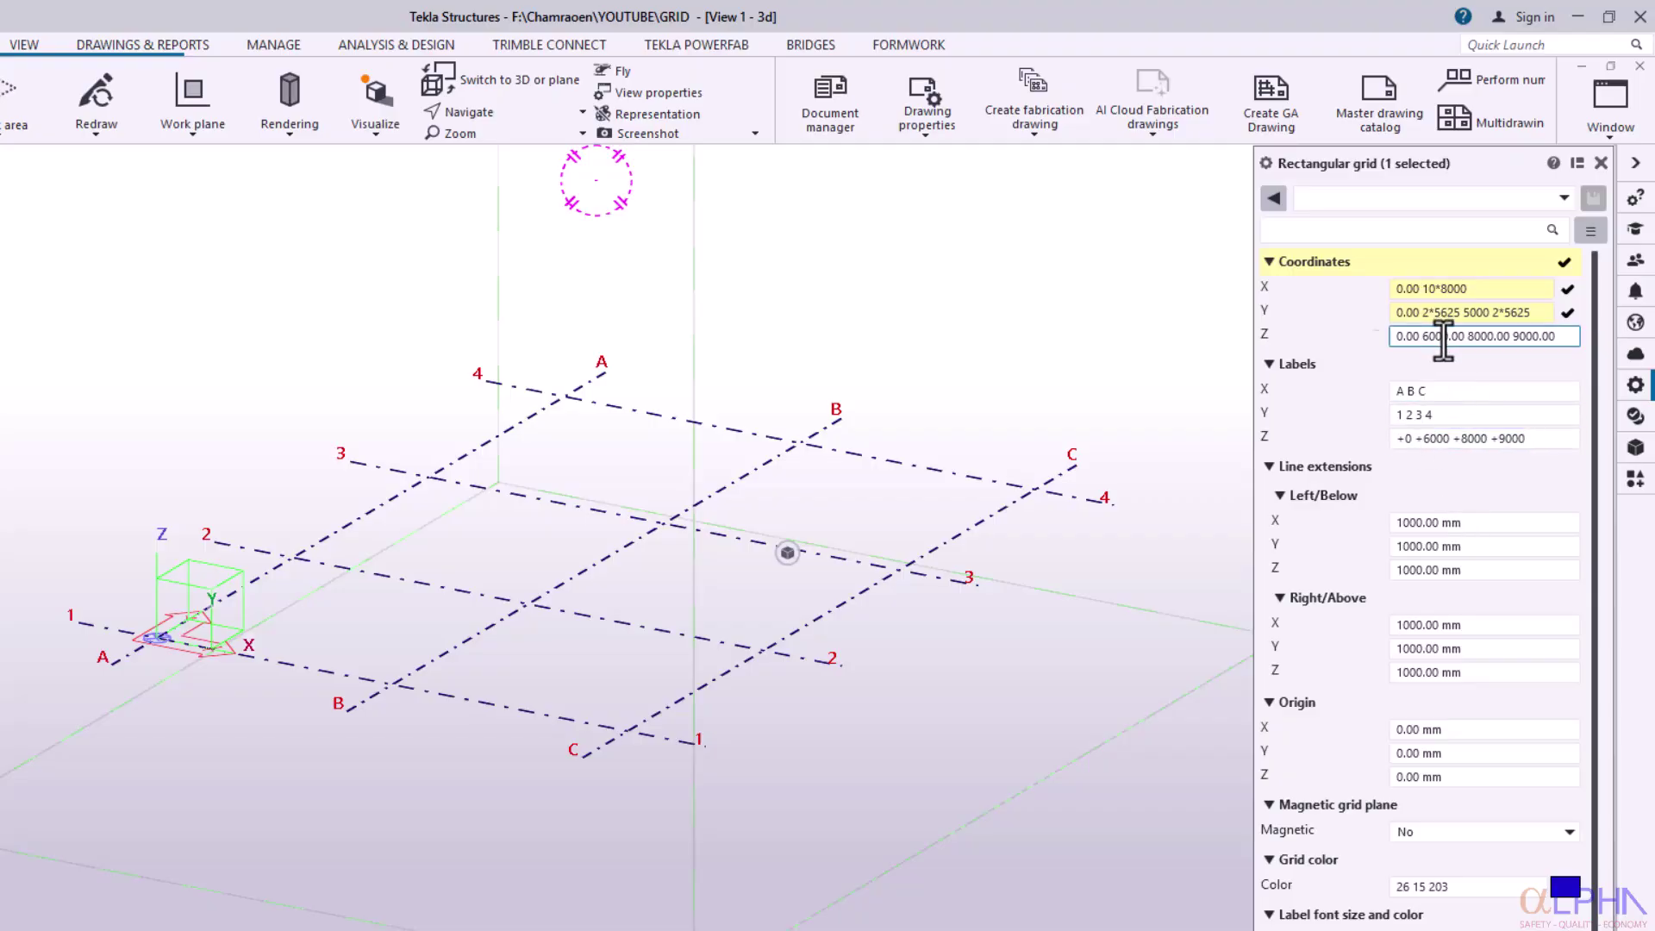
{"action": "left_click_drag", "start_coordinate": [1562, 335], "coordinate": [1421, 336]}
{"action": "type", "text": "800"}
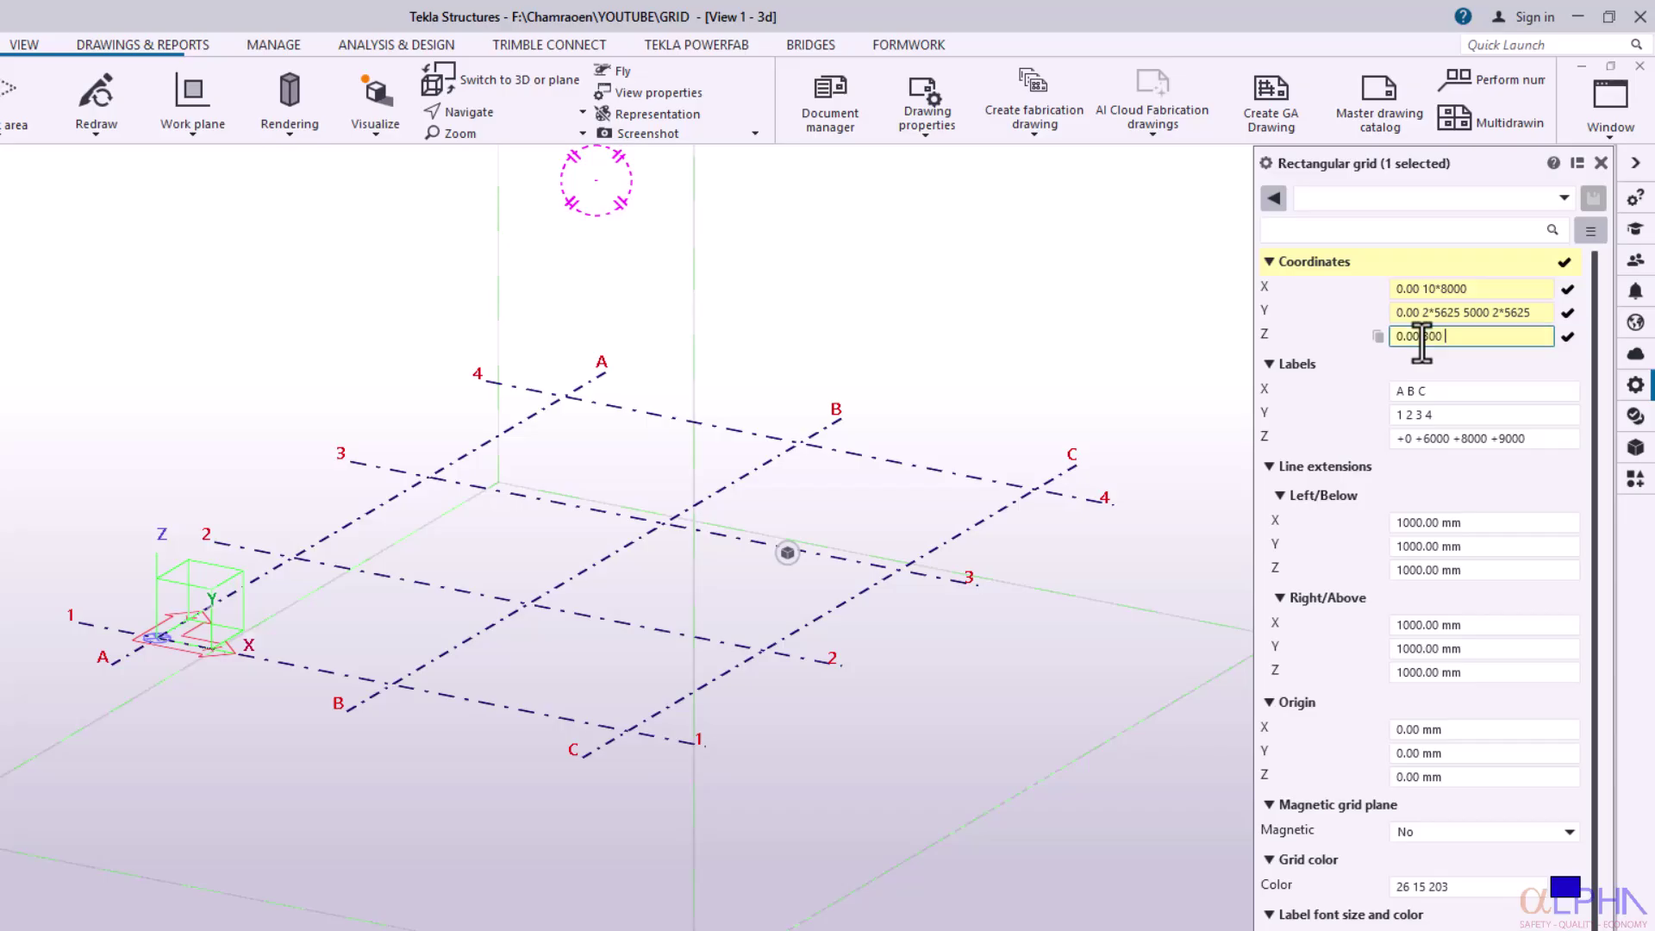
{"action": "type", "text": " 9499"}
{"action": "key", "text": "BackSpace"}
{"action": "key", "text": "BackSpace"}
{"action": "type", "text": "00"}
{"action": "type", "text": "12435"}
{"action": "key", "text": "Return"}
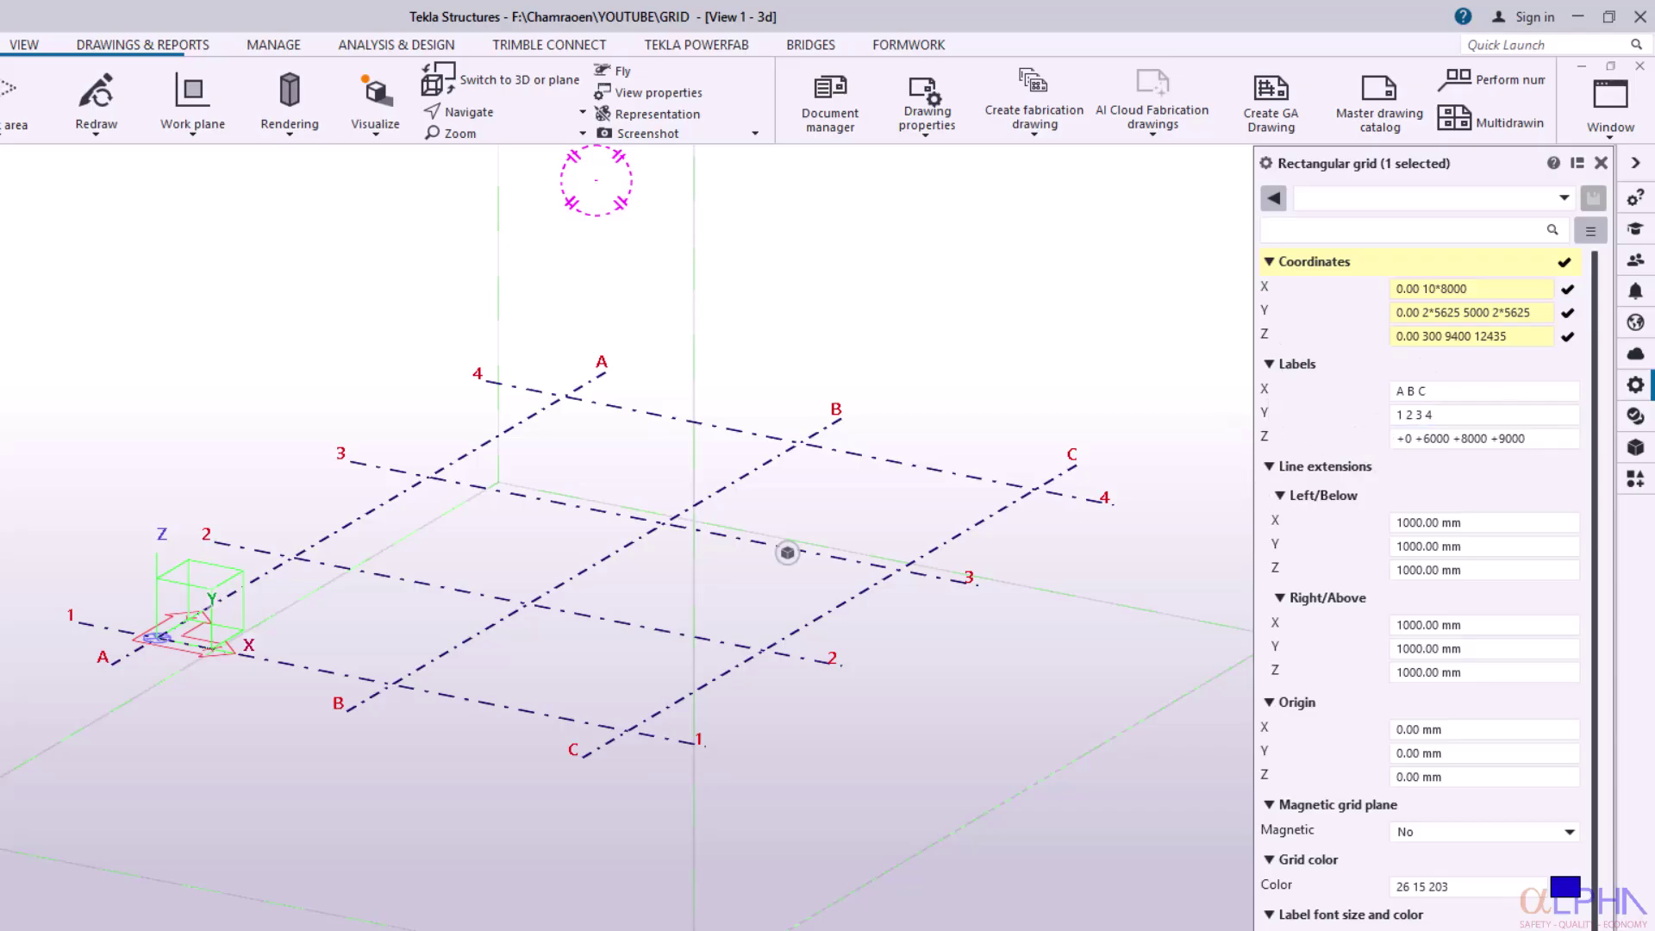
{"action": "left_click", "coordinate": [1413, 391]}
{"action": "type", "text": "1 2"}
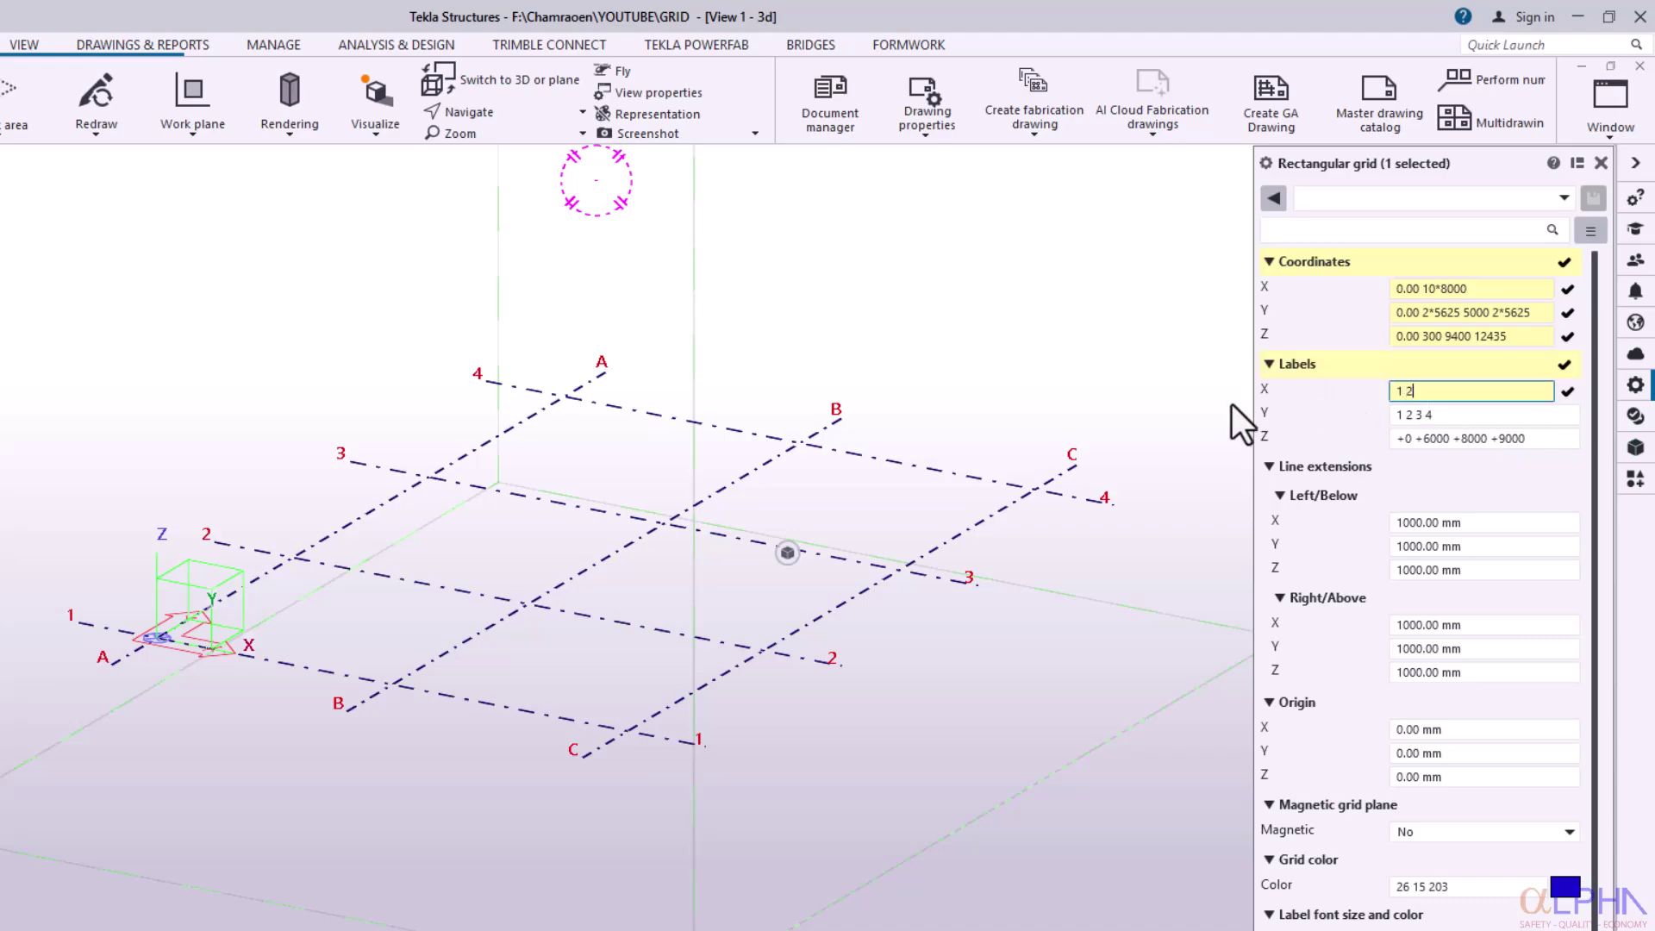
{"action": "type", "text": " 3 4 5 6 7 8 9 10 11"}
{"action": "left_click", "coordinate": [1413, 417]}
{"action": "left_click", "coordinate": [1442, 423]}
{"action": "key", "text": "BackSpace"}
{"action": "type", "text": "A B C D"}
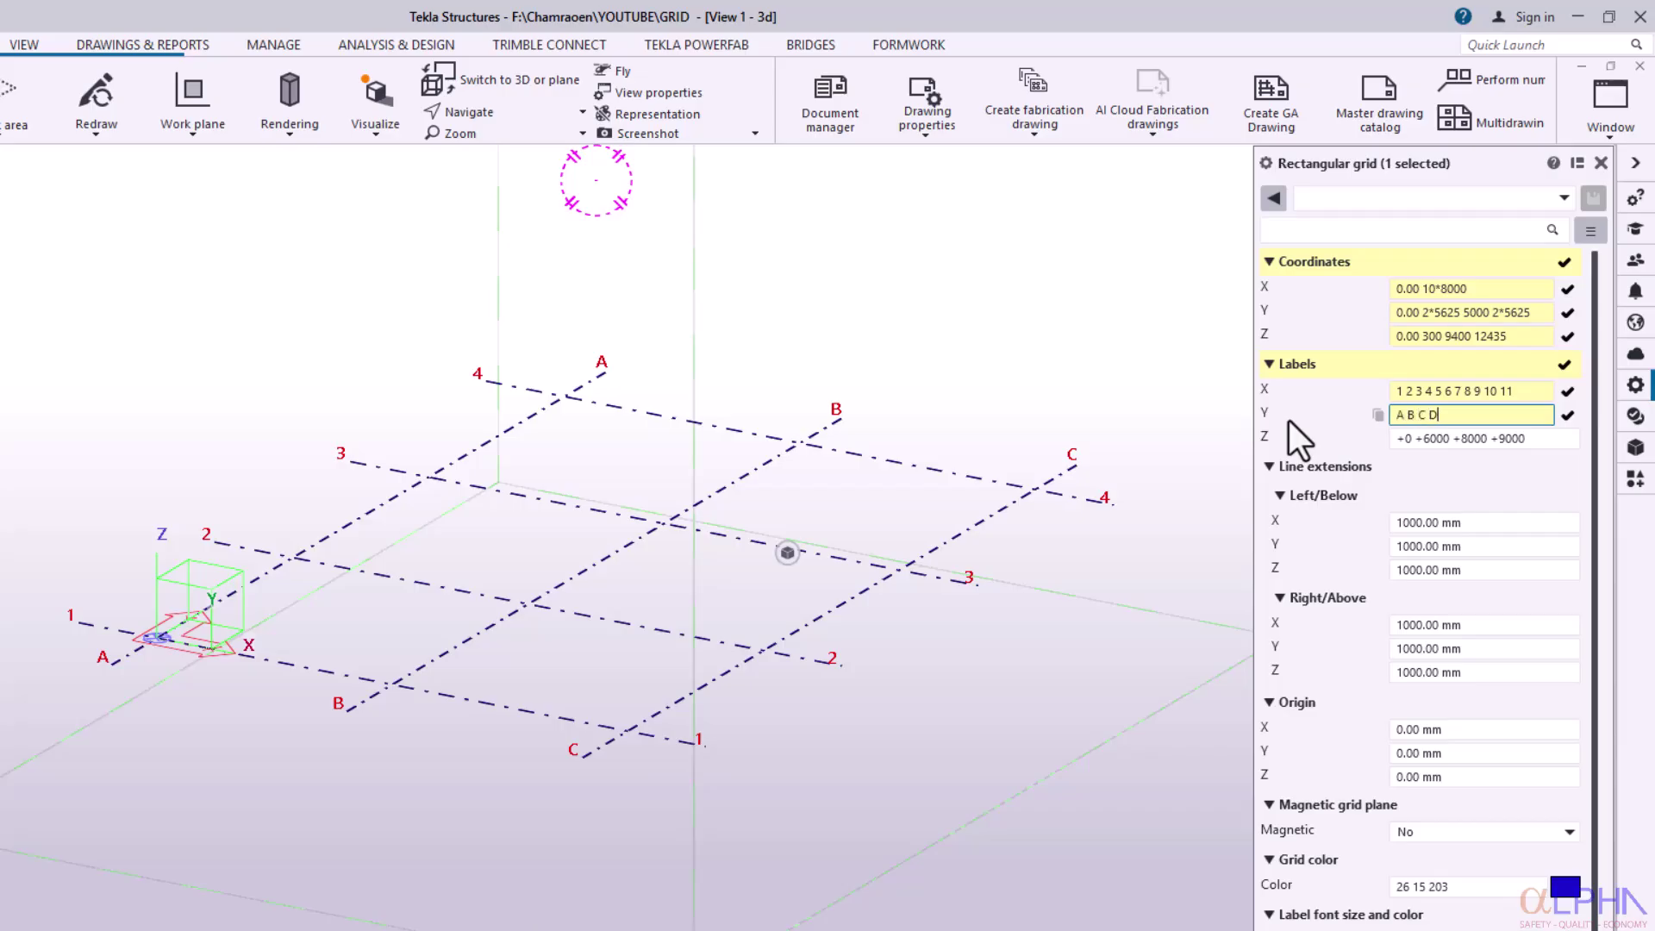
{"action": "type", "text": " E F"}
Set the grid's Z labels to +0 +0.3 +9.4 +12.345 and apply the modified properties to the grid.
{"action": "left_click", "coordinate": [1457, 438]}
{"action": "left_click_drag", "start_coordinate": [1538, 438], "coordinate": [1377, 437]}
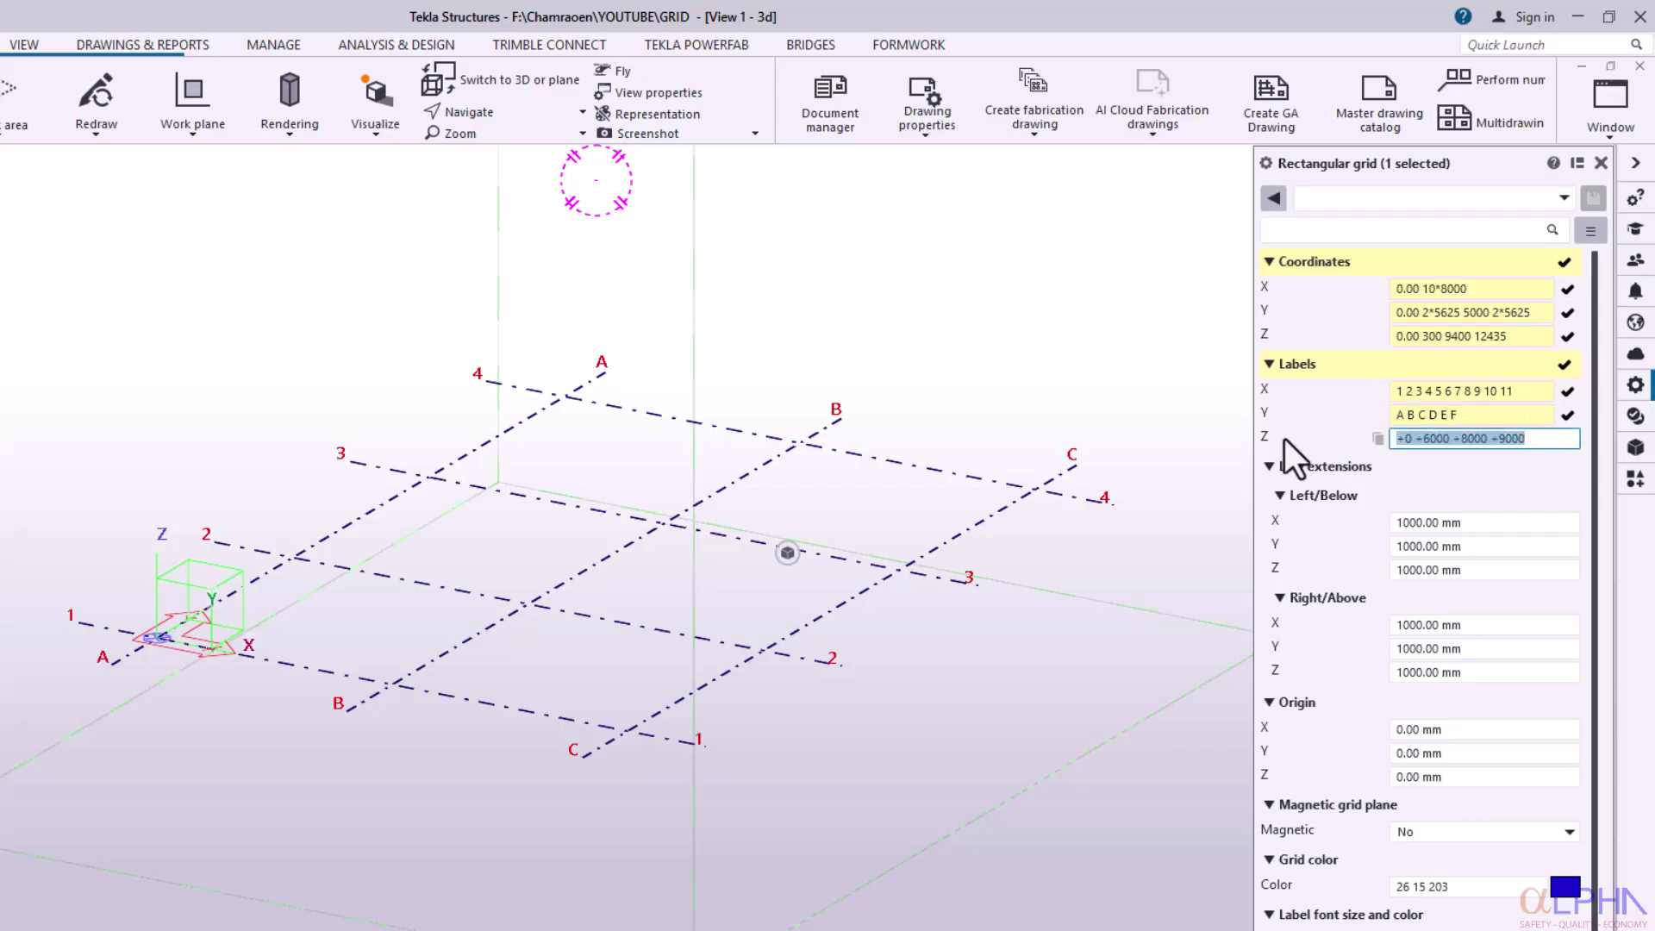
{"action": "type", "text": "+0"}
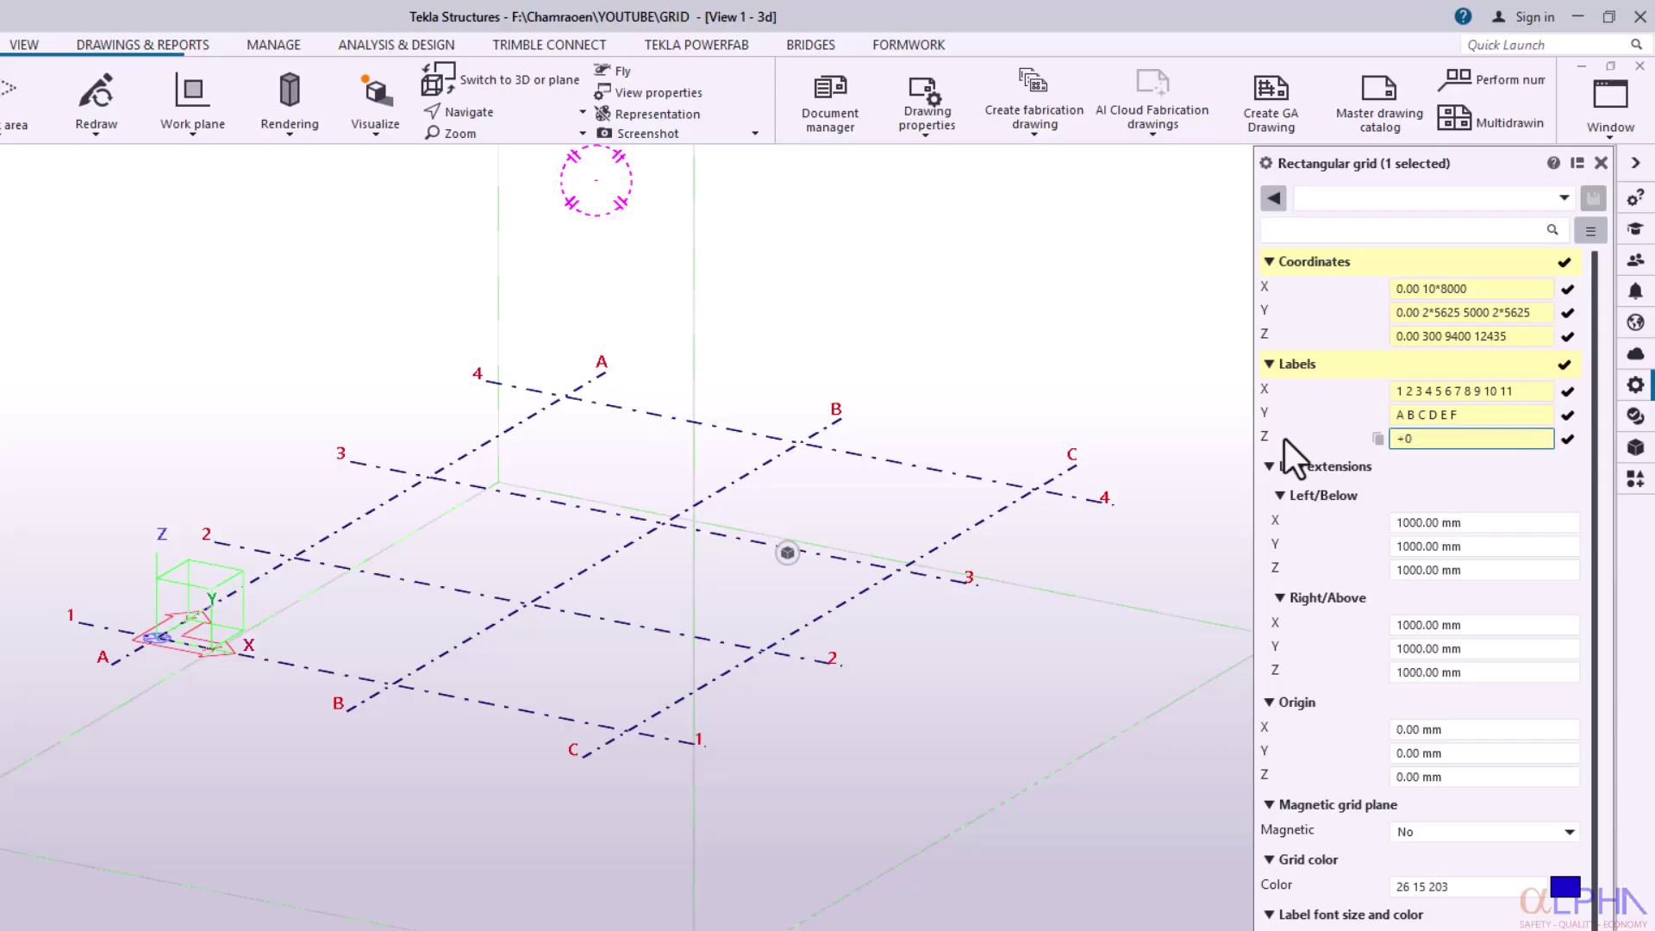
{"action": "type", "text": " +0.3 +9.4 +12.345"}
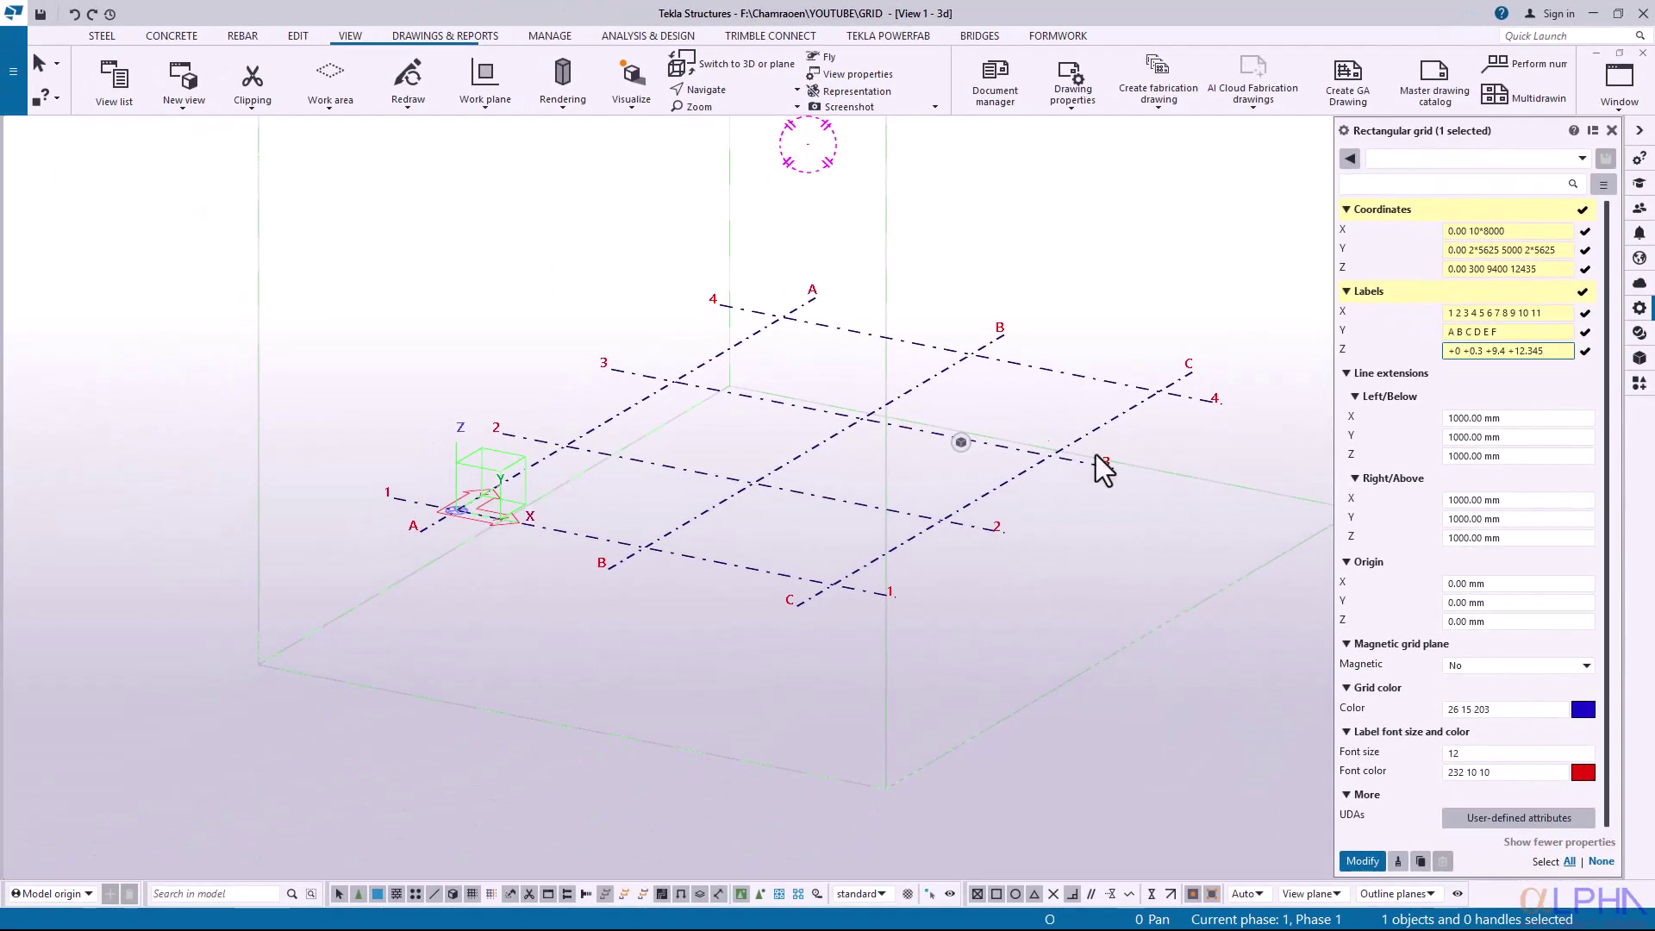
{"action": "left_click", "coordinate": [1366, 862]}
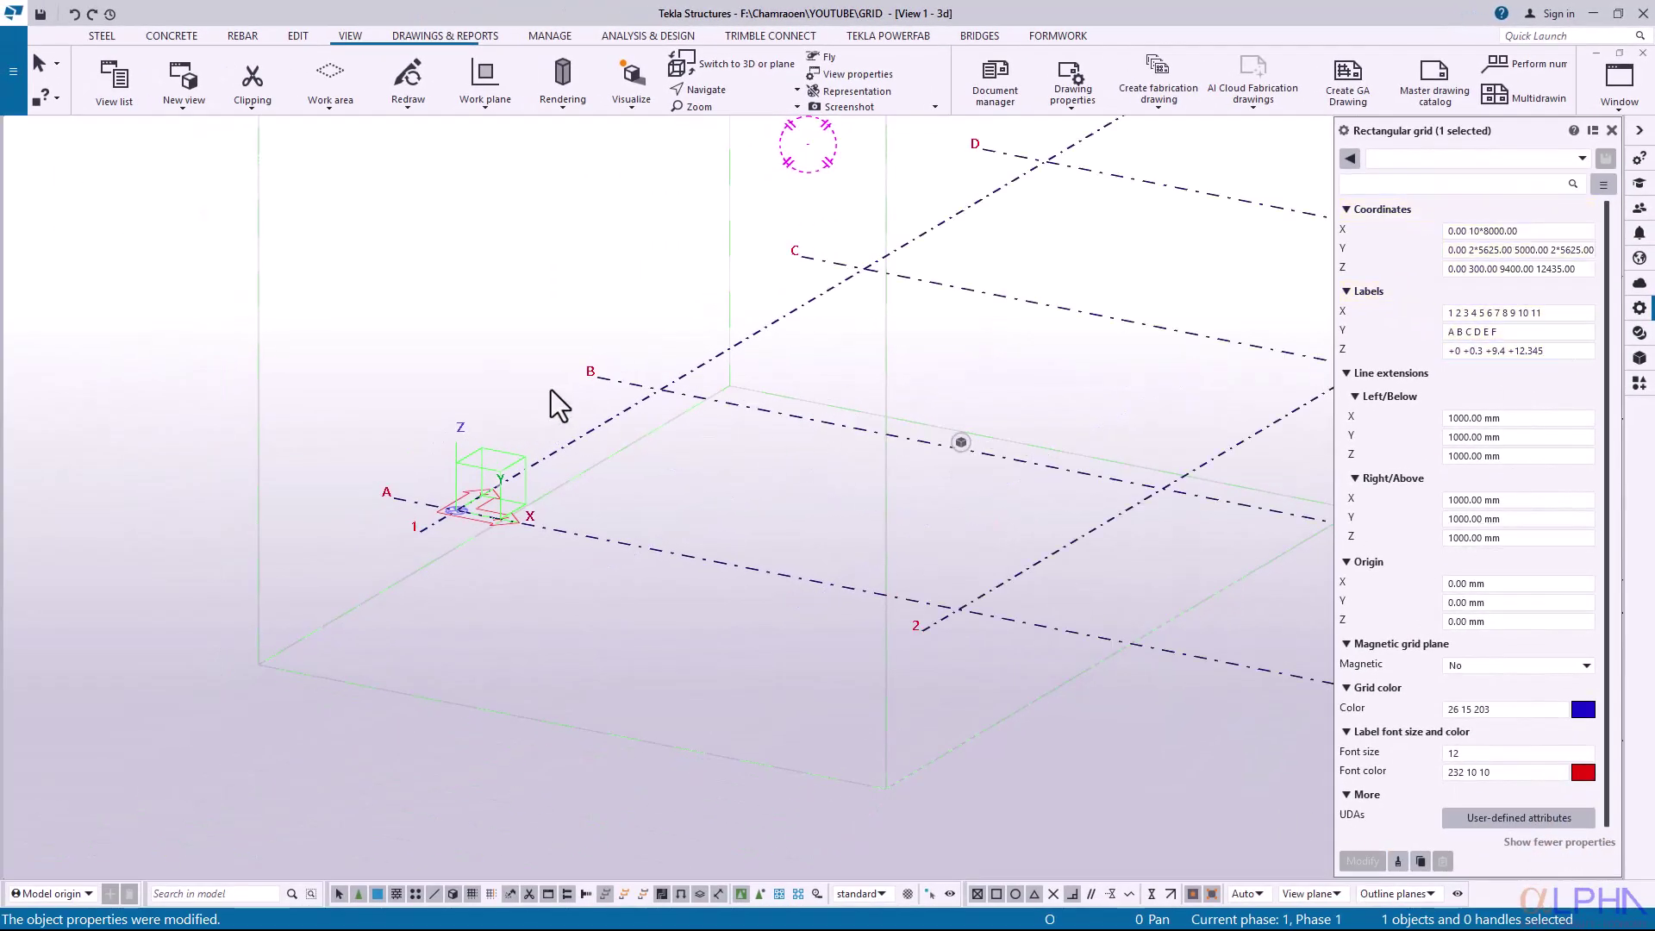
Deselect the grid and fit the work area to the entire model.
{"action": "left_click", "coordinate": [621, 417]}
{"action": "scroll", "coordinate": [403, 418], "scroll_direction": "up", "scroll_amount": 3}
{"action": "scroll", "coordinate": [811, 455], "scroll_direction": "down", "scroll_amount": 3}
{"action": "middle_click_drag", "start_coordinate": [713, 428], "coordinate": [751, 469], "text": "ctrl"}
{"action": "scroll", "coordinate": [745, 388], "scroll_direction": "up", "scroll_amount": 2}
{"action": "right_click", "coordinate": [748, 386]}
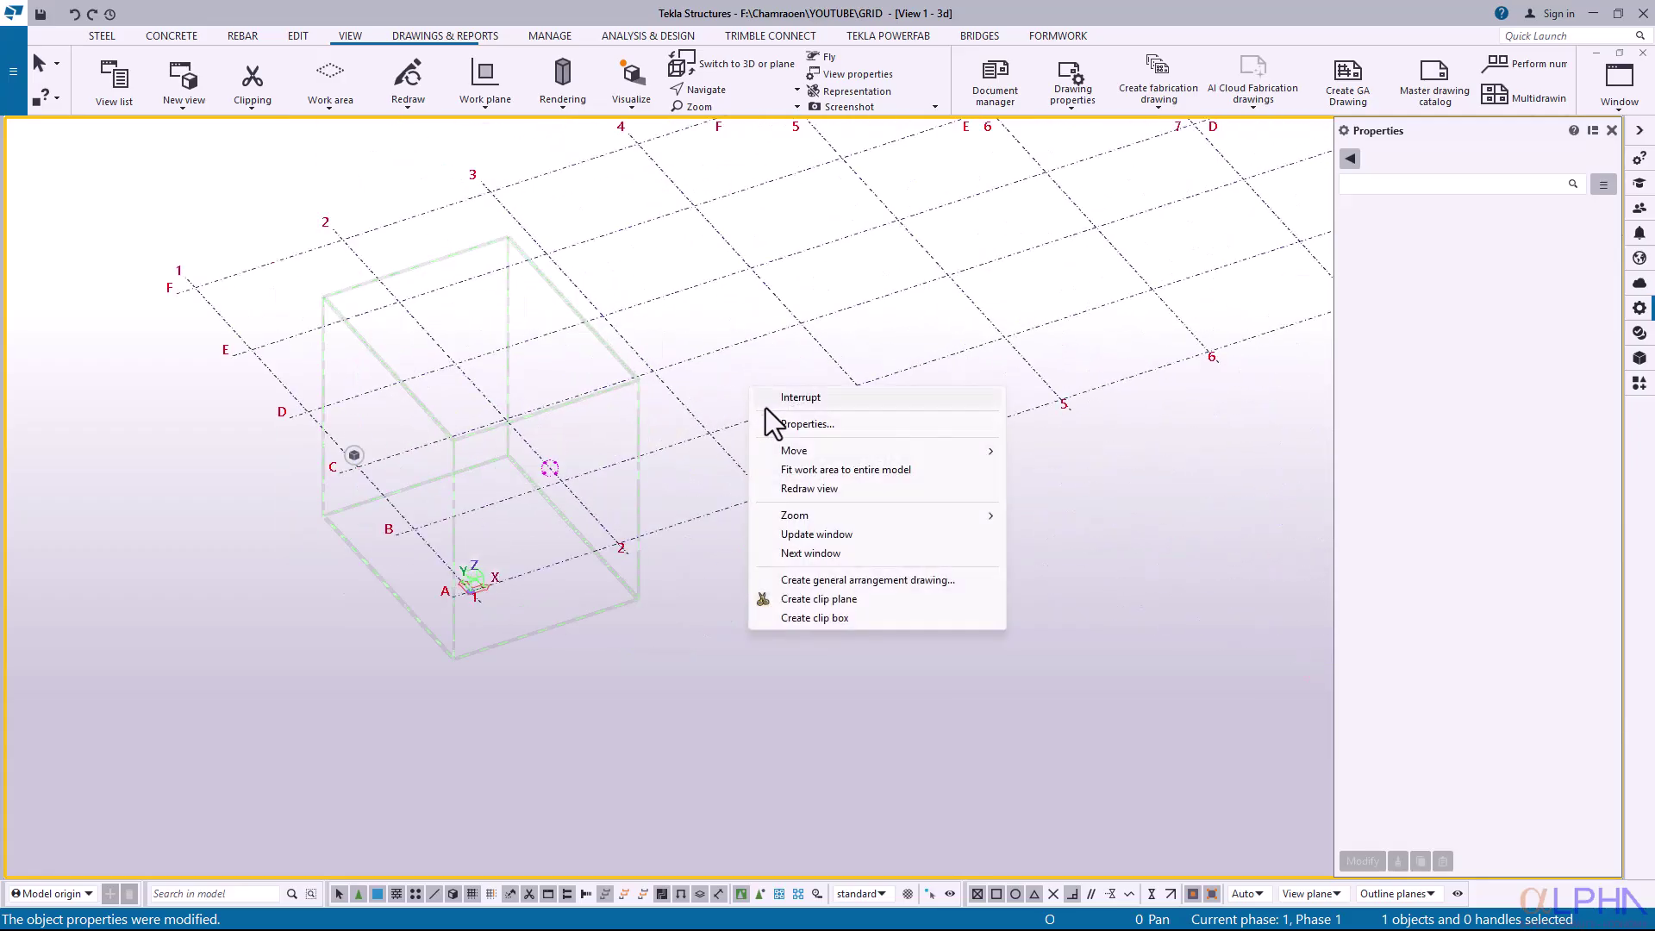
{"action": "left_click", "coordinate": [812, 474]}
{"action": "scroll", "coordinate": [776, 561], "scroll_direction": "down", "scroll_amount": 3}
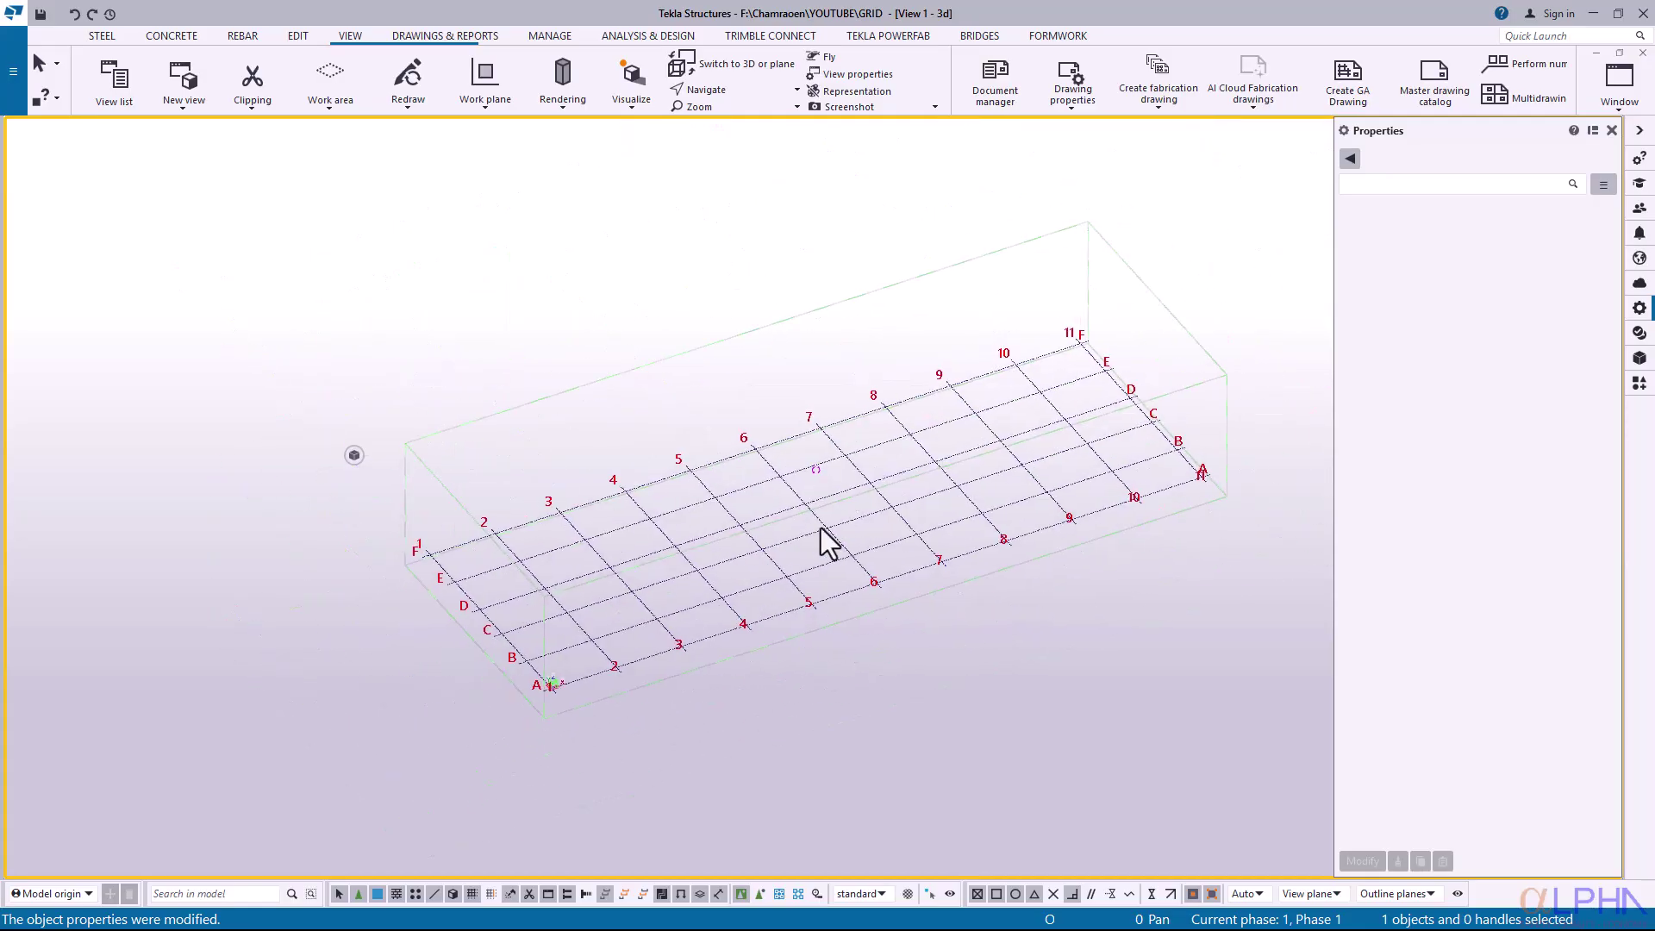
Create all plan and elevation views along the grid lines of the rectangular grid with the standard settings.
{"action": "scroll", "coordinate": [834, 576], "scroll_direction": "up", "scroll_amount": 2}
{"action": "middle_click_drag", "start_coordinate": [827, 525], "coordinate": [896, 424], "text": "ctrl"}
{"action": "middle_click_drag", "start_coordinate": [679, 509], "coordinate": [827, 421], "text": "ctrl"}
{"action": "scroll", "coordinate": [693, 448], "scroll_direction": "down", "scroll_amount": 2}
{"action": "left_click", "coordinate": [824, 421]}
{"action": "right_click", "coordinate": [824, 420]}
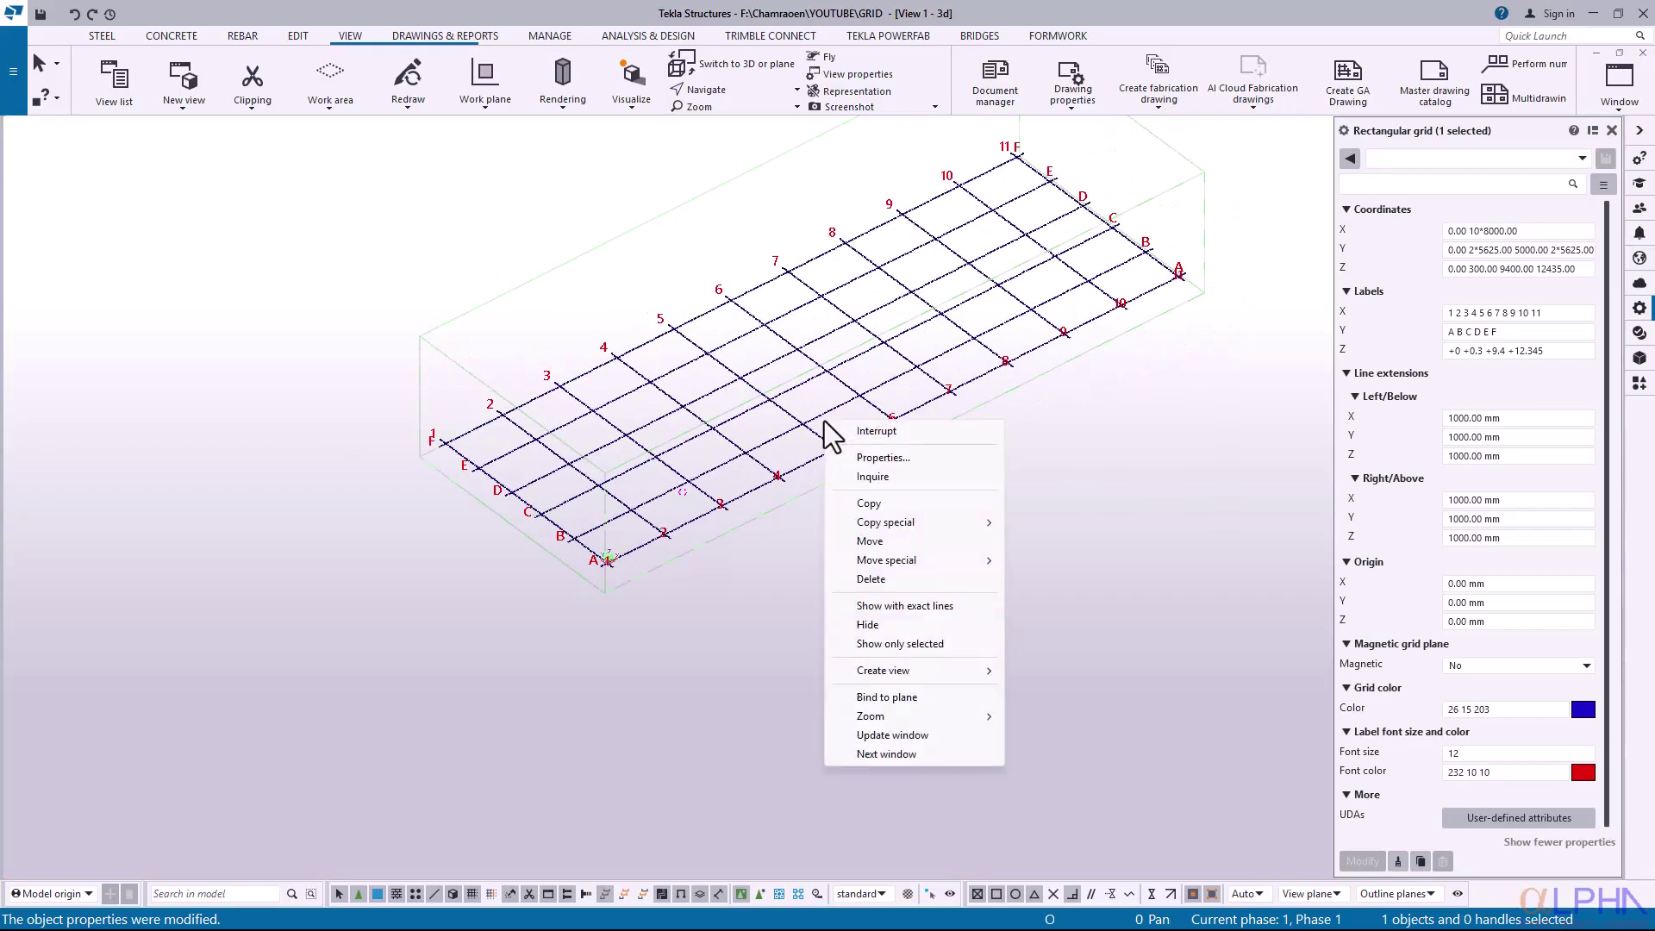
{"action": "mouse_move", "coordinate": [946, 671]}
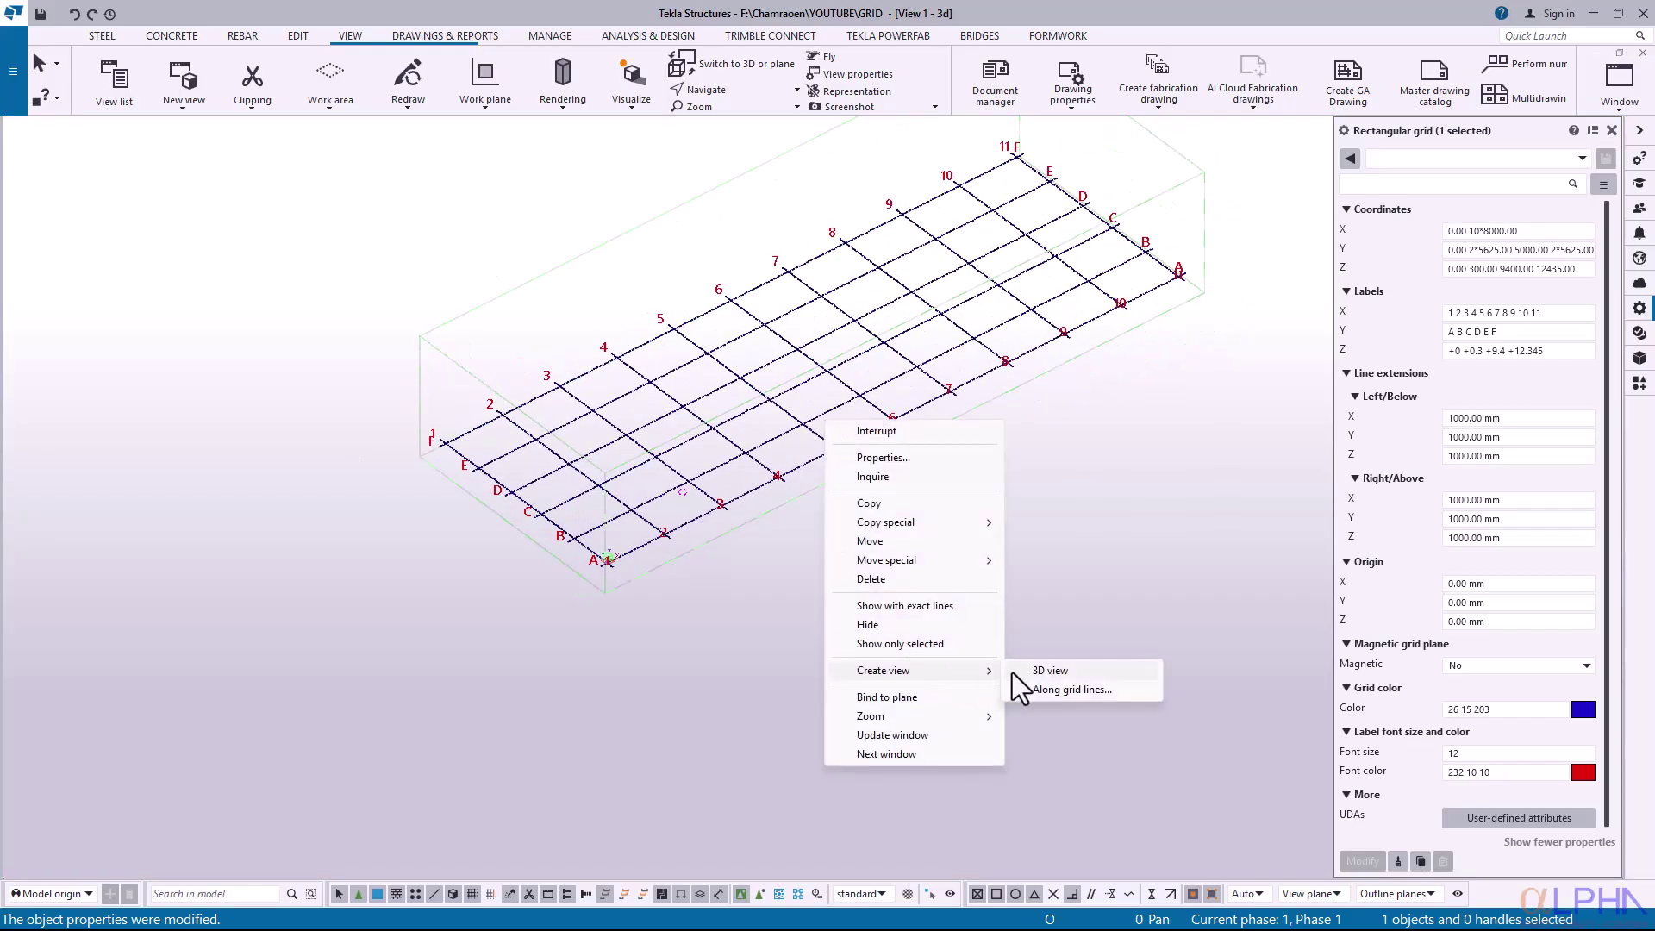
{"action": "left_click", "coordinate": [1060, 690]}
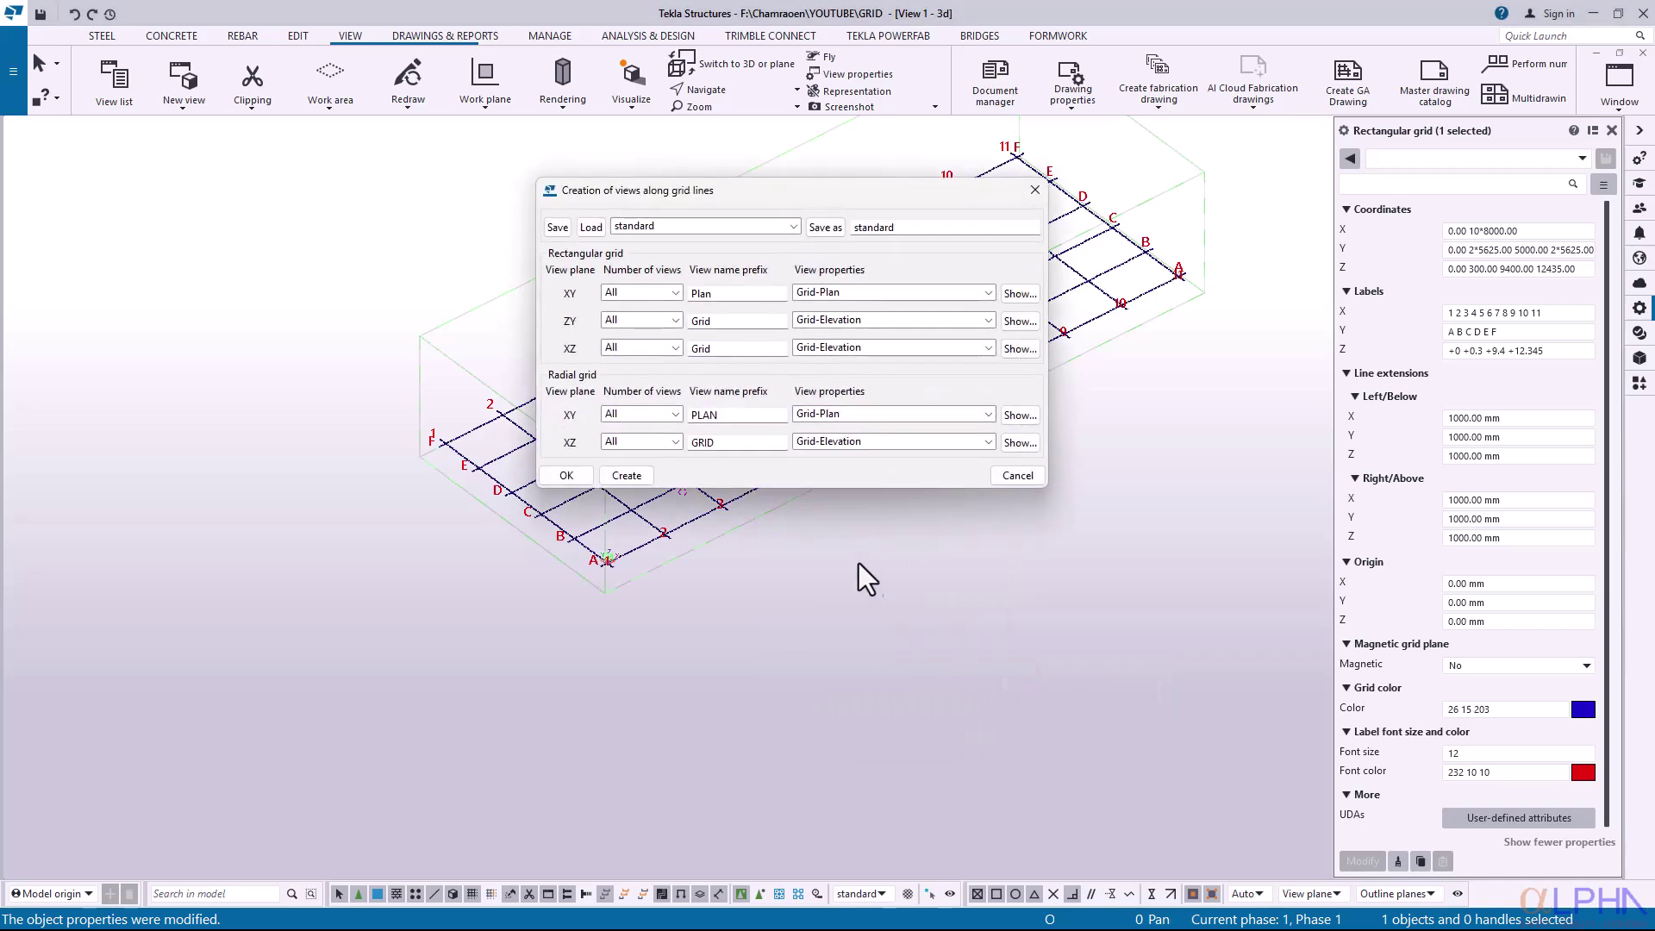
{"action": "left_click", "coordinate": [625, 476]}
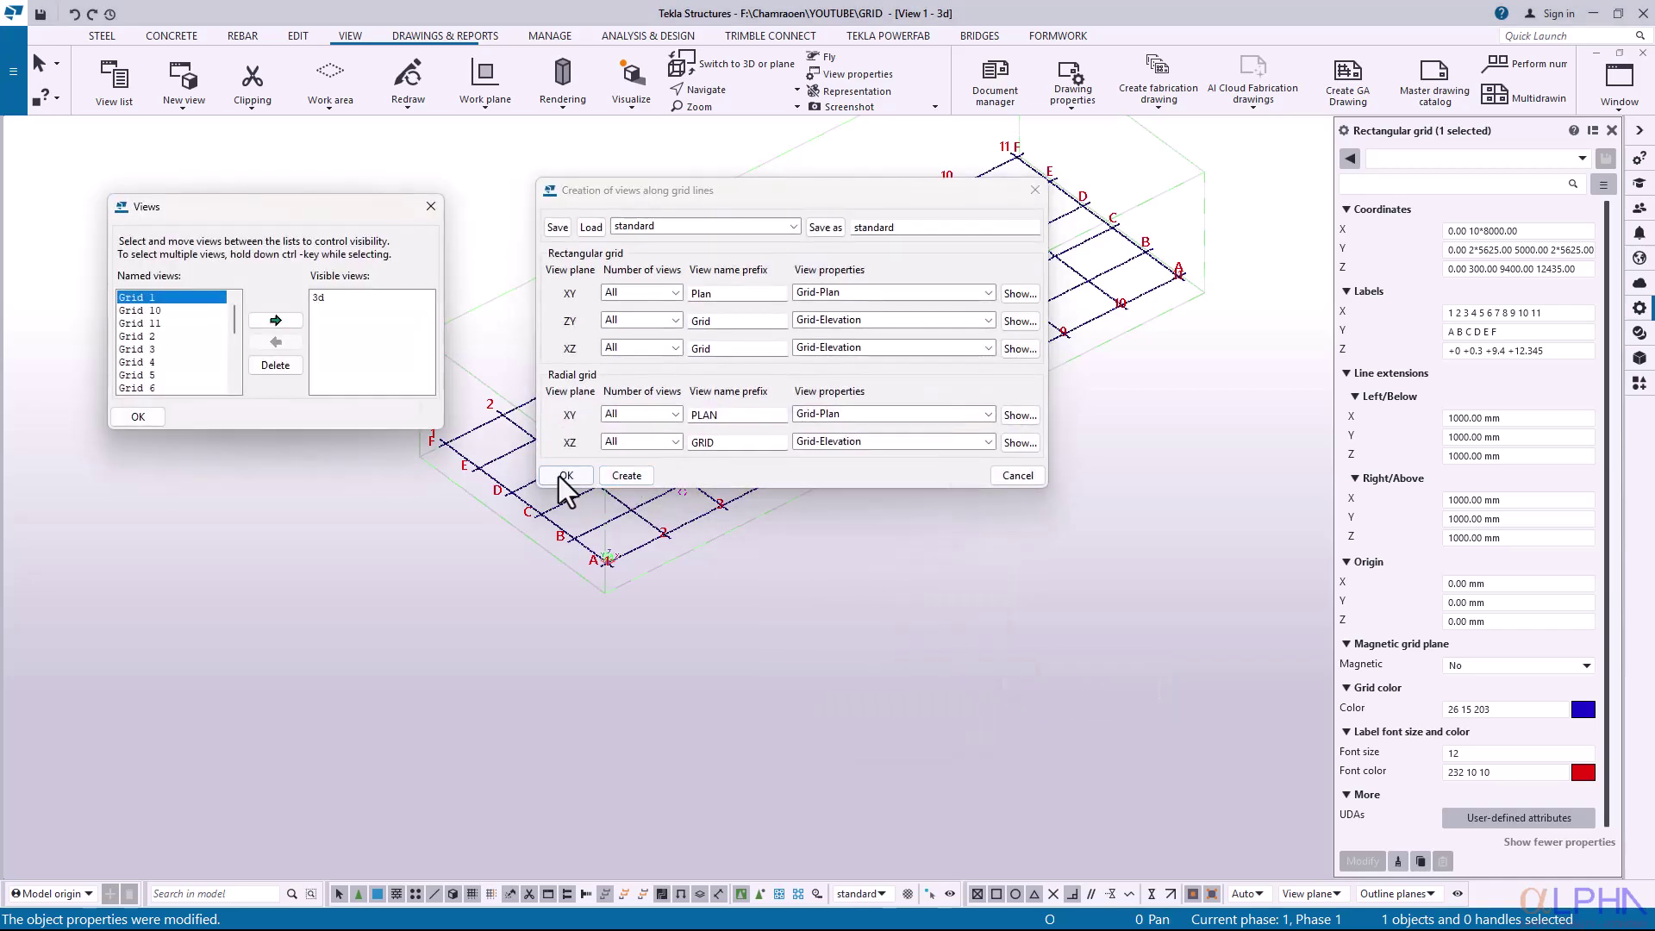
{"action": "left_click", "coordinate": [1034, 190]}
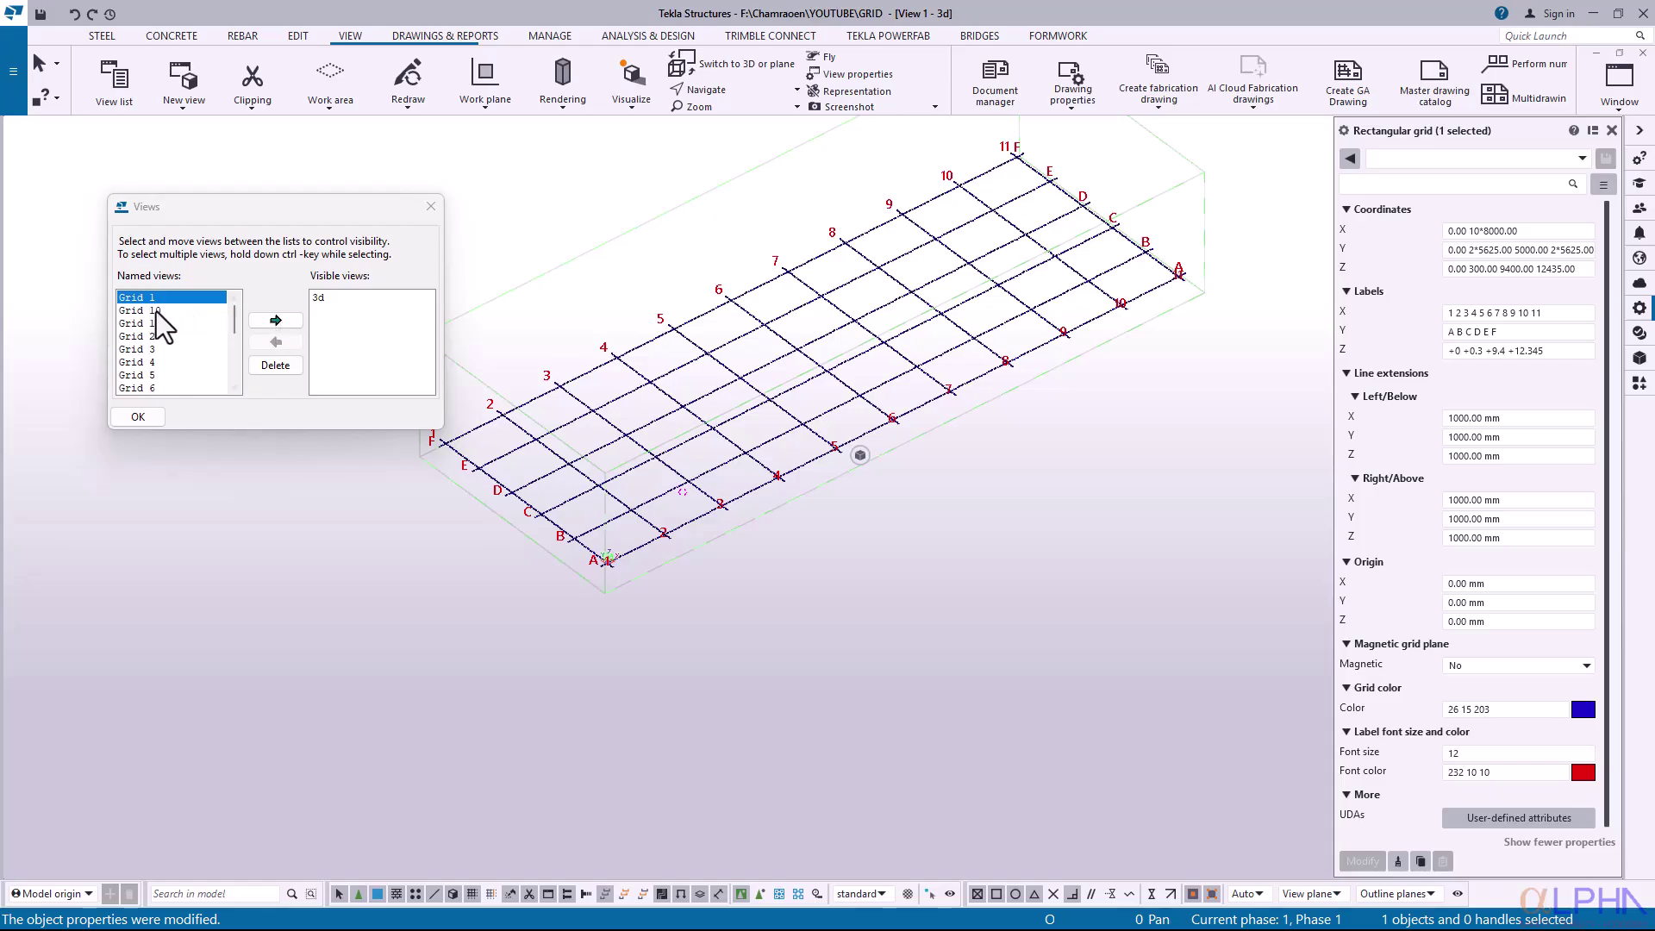
Add the named grid-line views Grid 1 and Grid 2 to the visible views.
{"action": "left_click", "coordinate": [285, 325]}
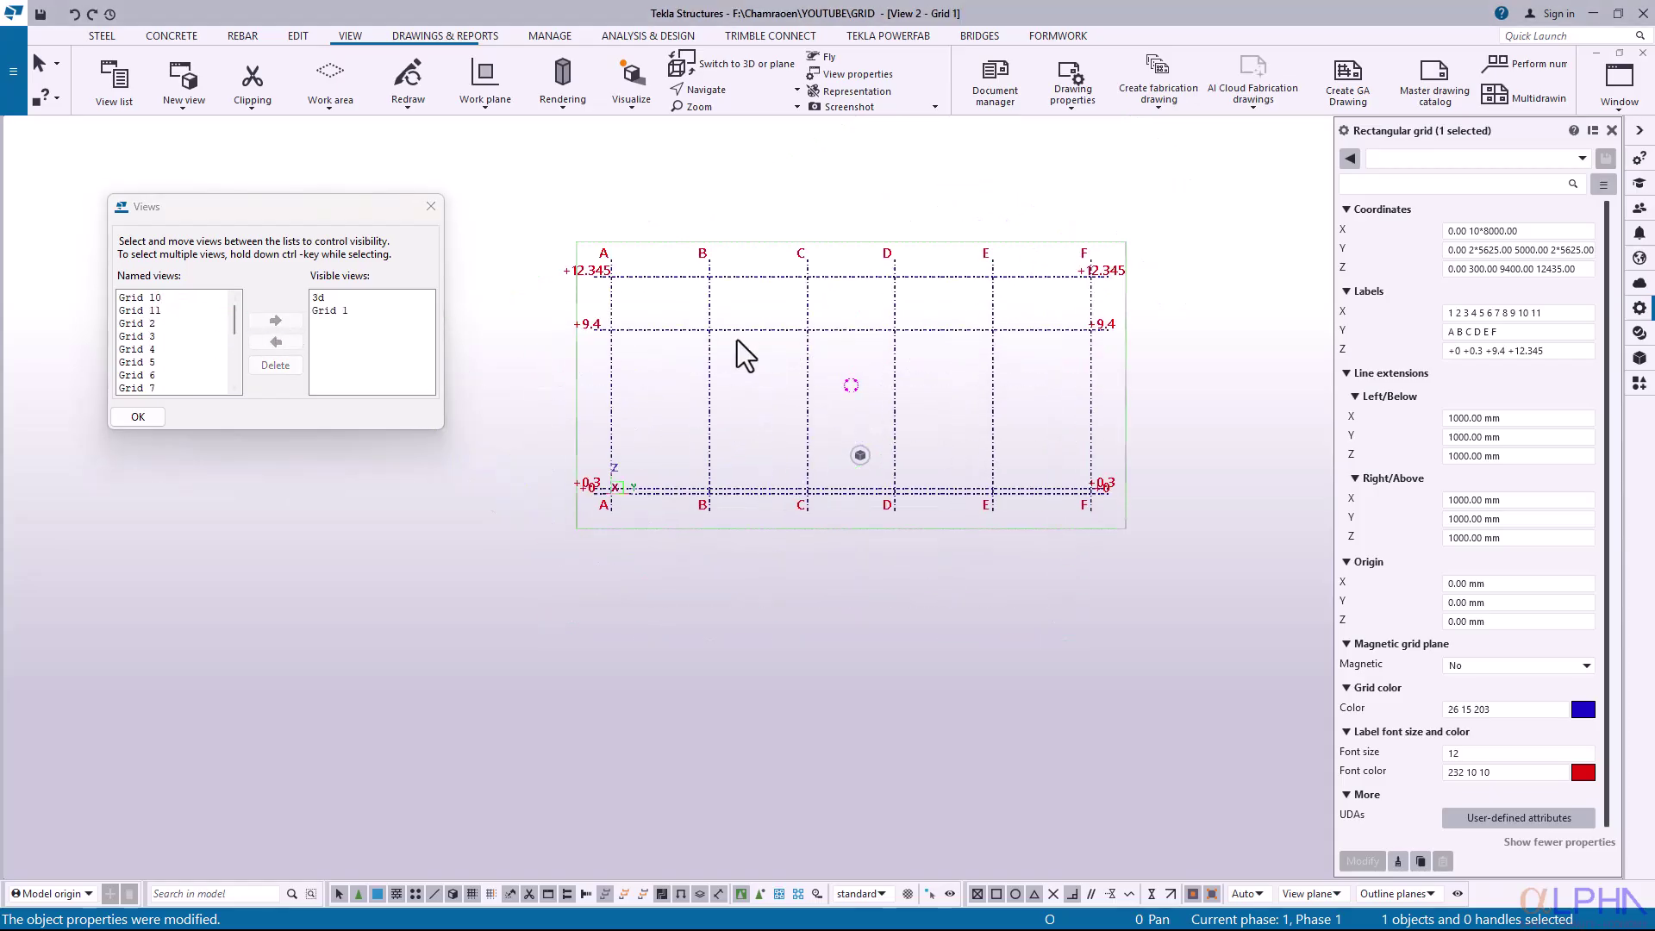
{"action": "left_click", "coordinate": [146, 323]}
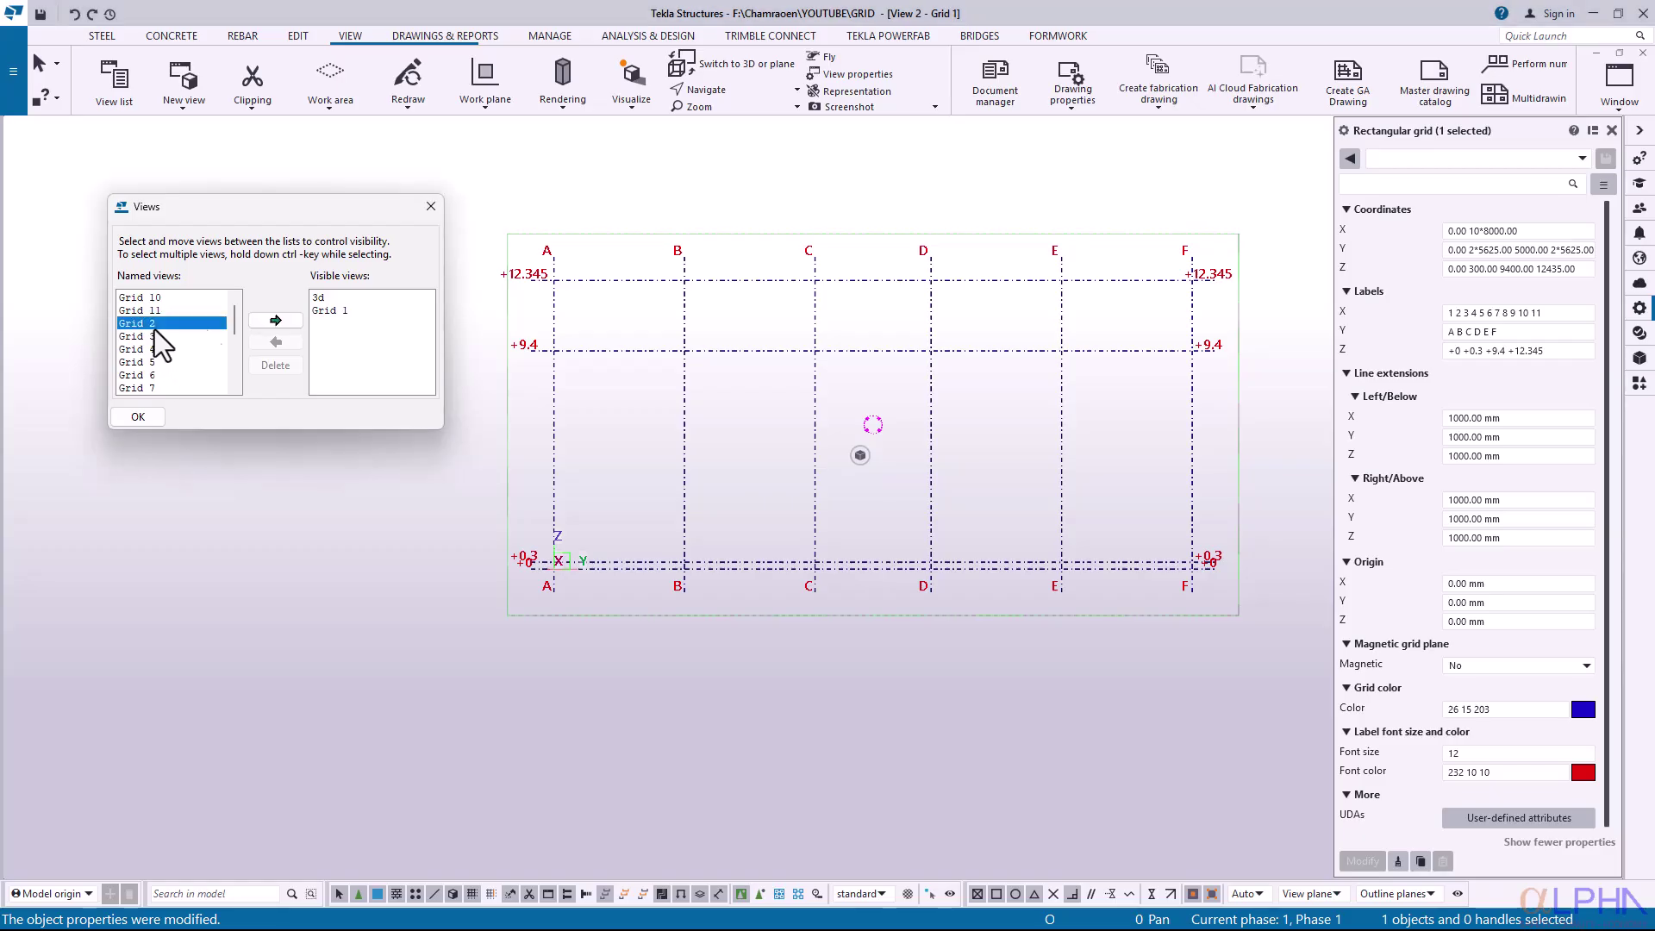
{"action": "left_click", "coordinate": [275, 320]}
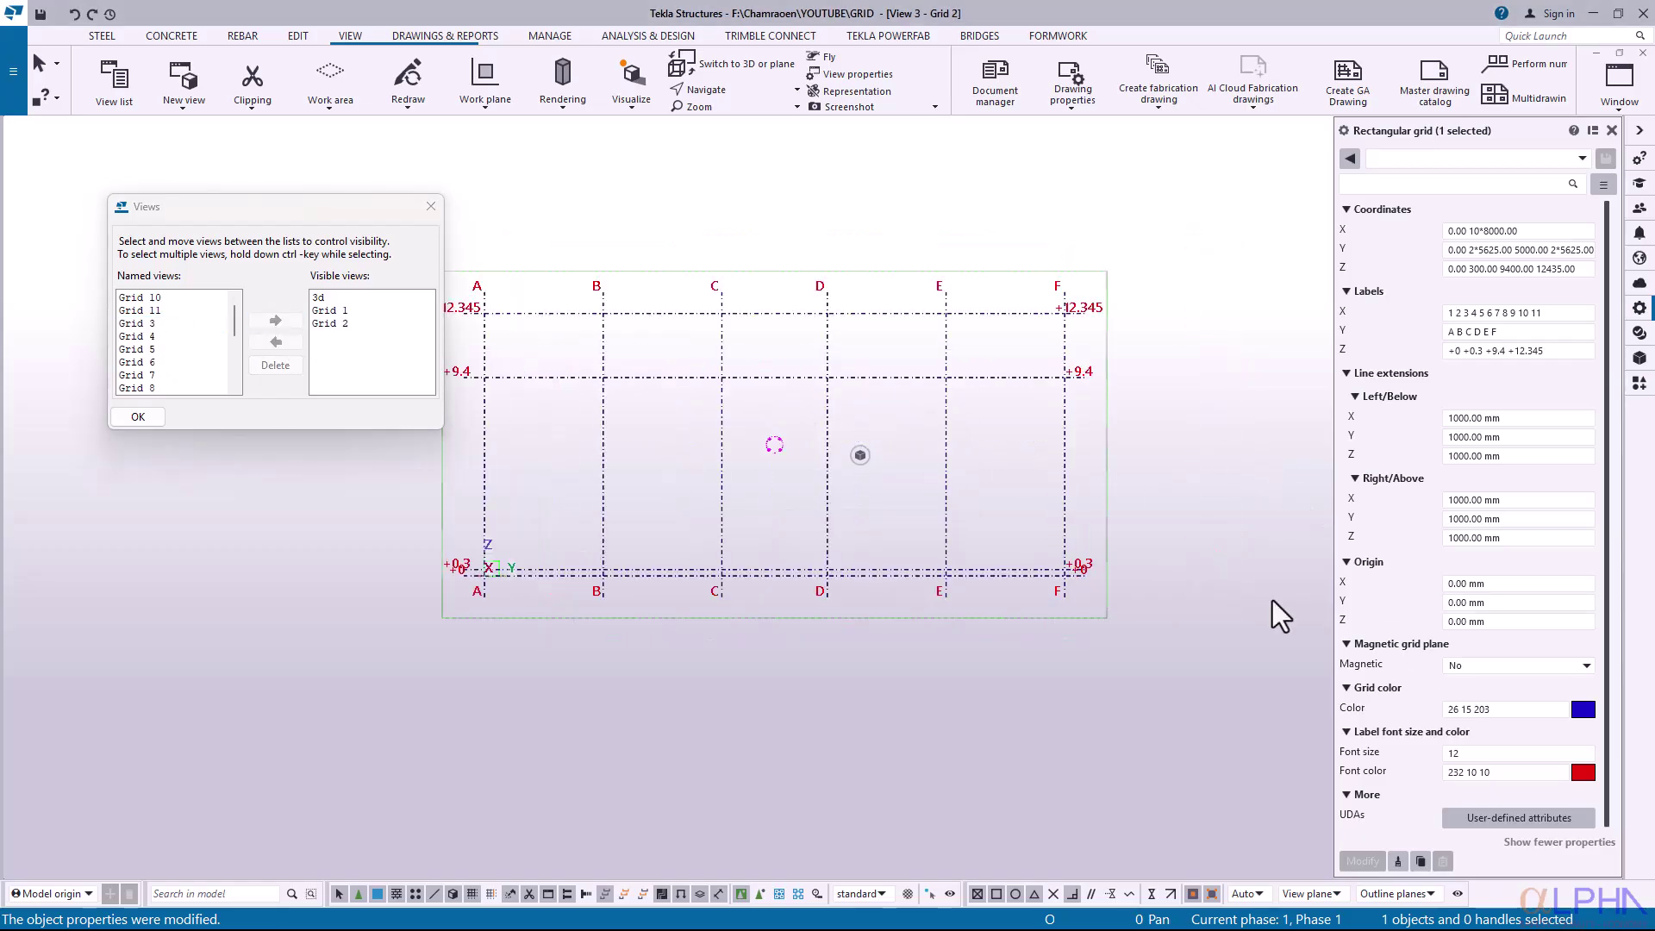
Switch the active window back to the 3d view, showing the whole grid and its work area.
{"action": "left_click", "coordinate": [1617, 97]}
{"action": "left_click", "coordinate": [1552, 230]}
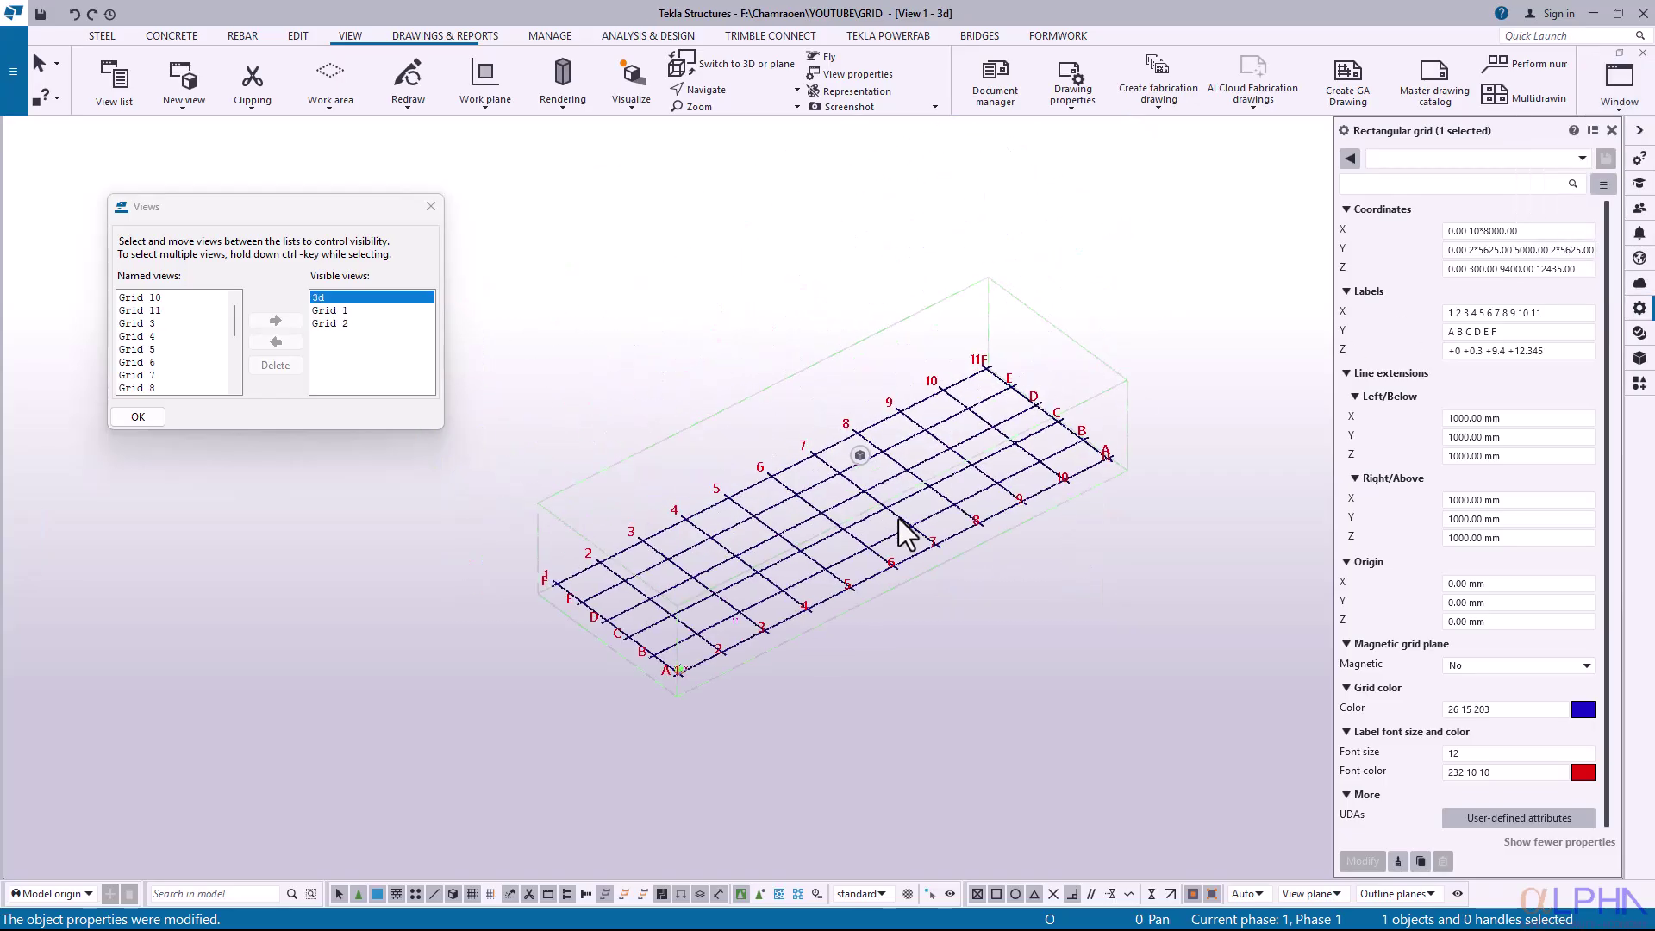
{"action": "scroll", "coordinate": [841, 475], "scroll_direction": "up", "scroll_amount": 2}
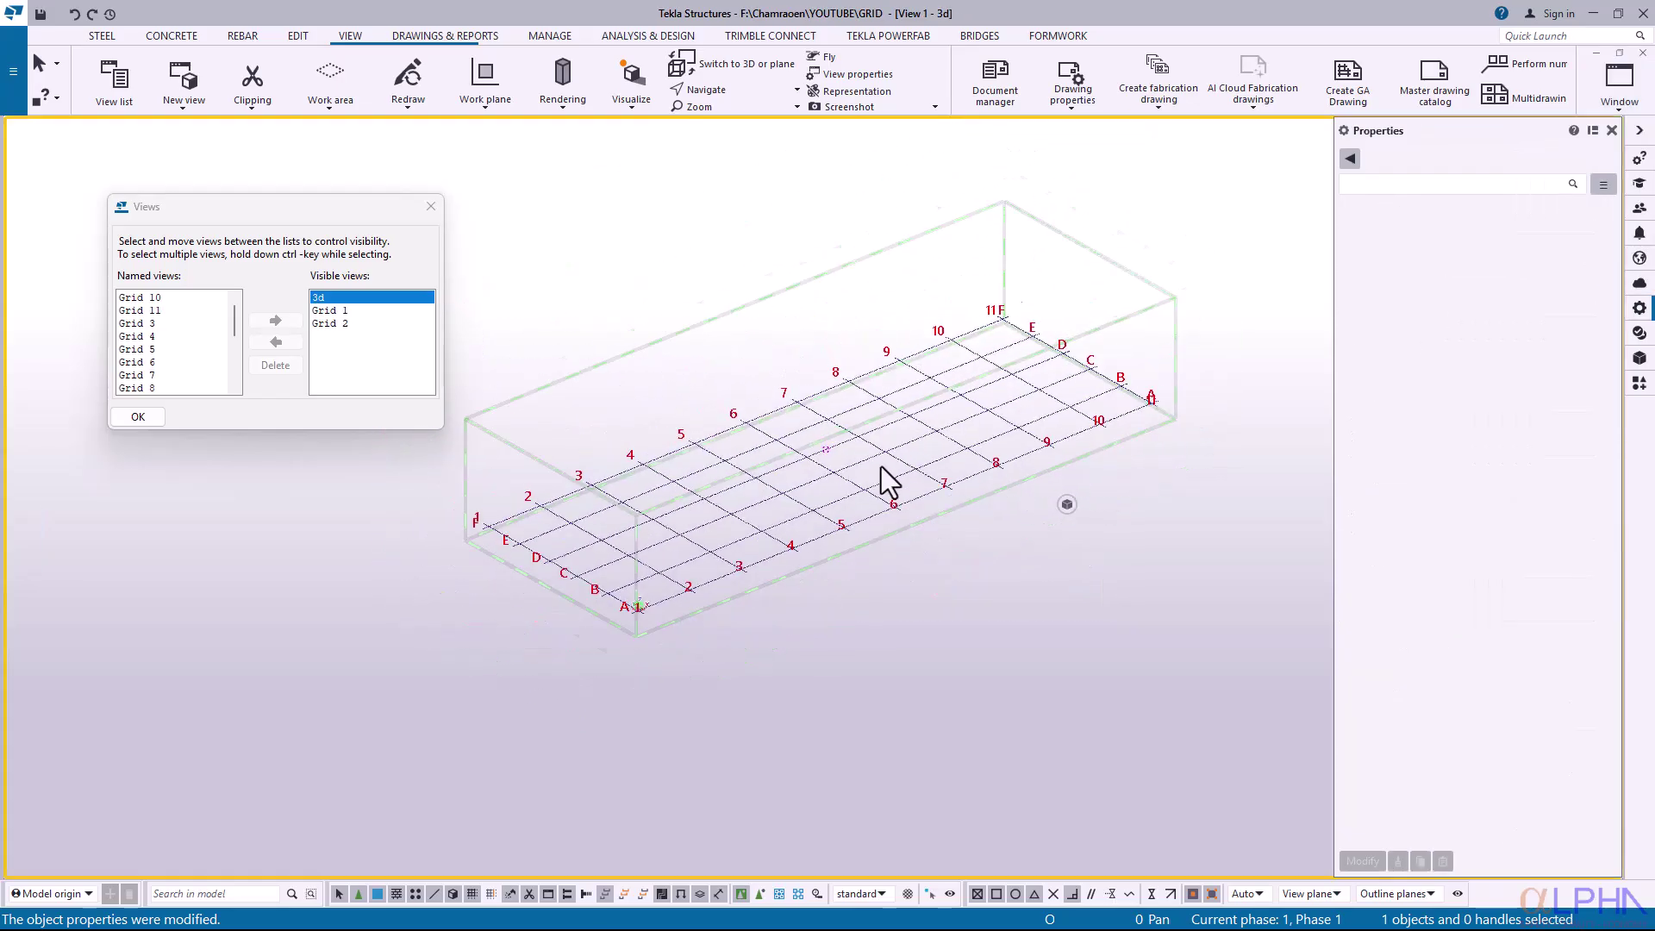
{"action": "middle_click_drag", "start_coordinate": [831, 431], "coordinate": [840, 482]}
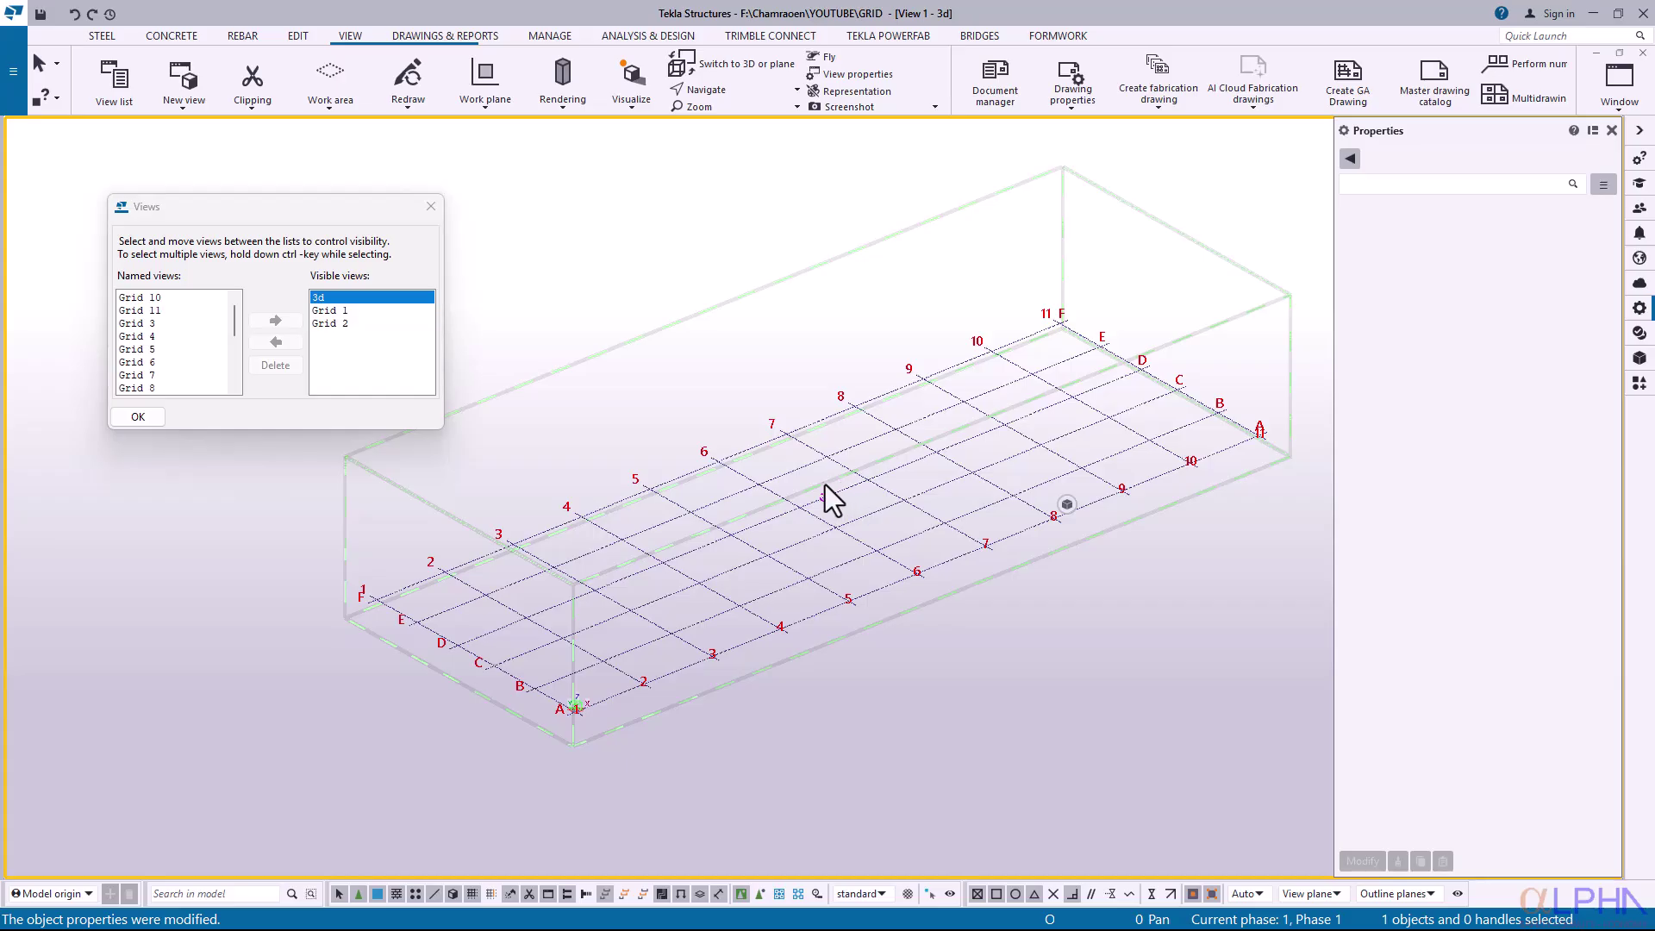